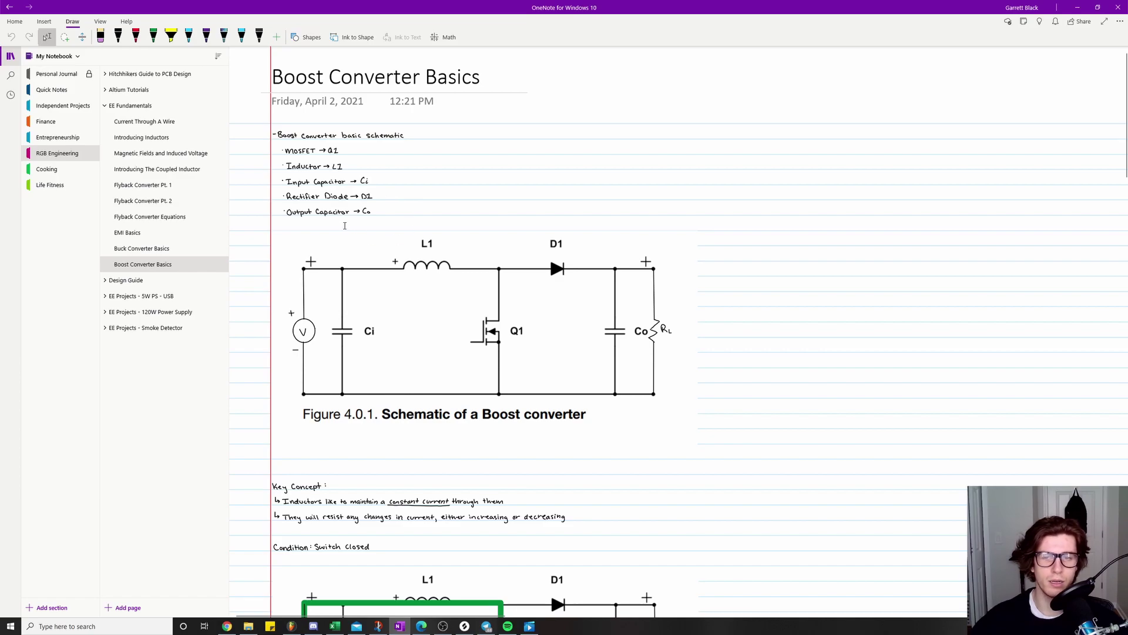
pyautogui.scroll(2, 494, 340)
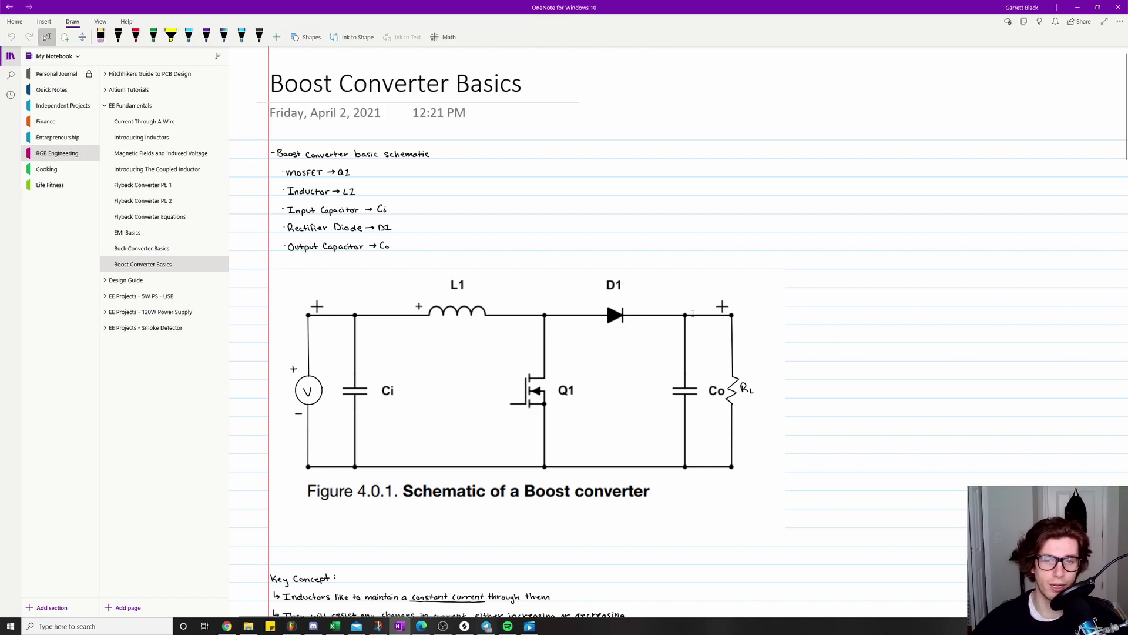
# Scroll down past Figure 4.0.1 to the Key Concept inductor note and the green switch-closed loop
pyautogui.scroll(-3, 531, 300)
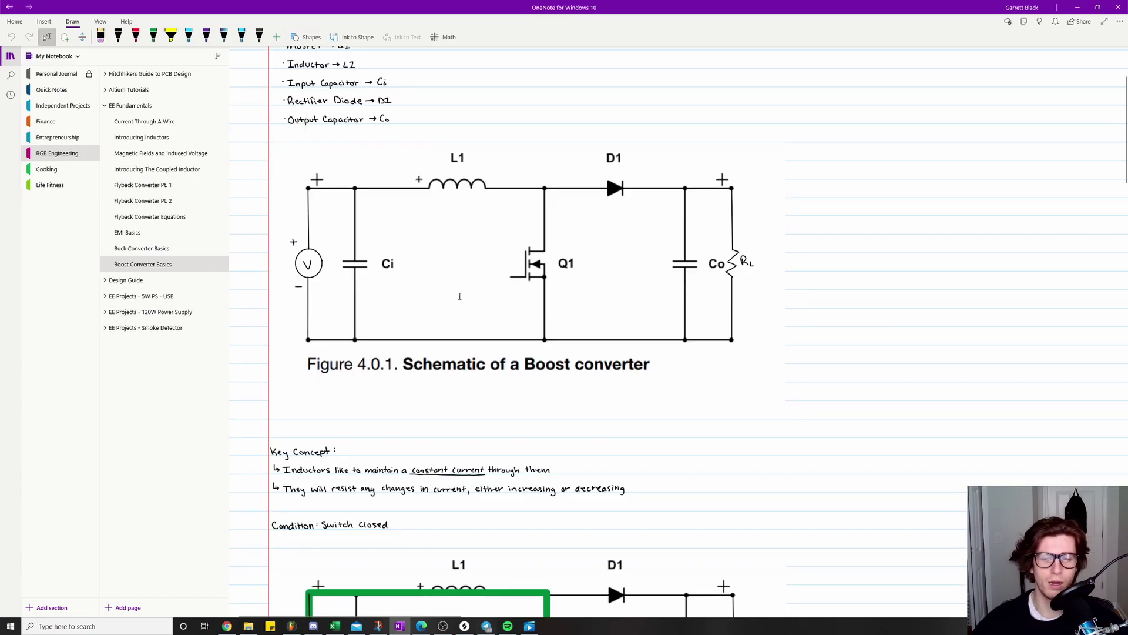
pyautogui.scroll(2, 460, 341)
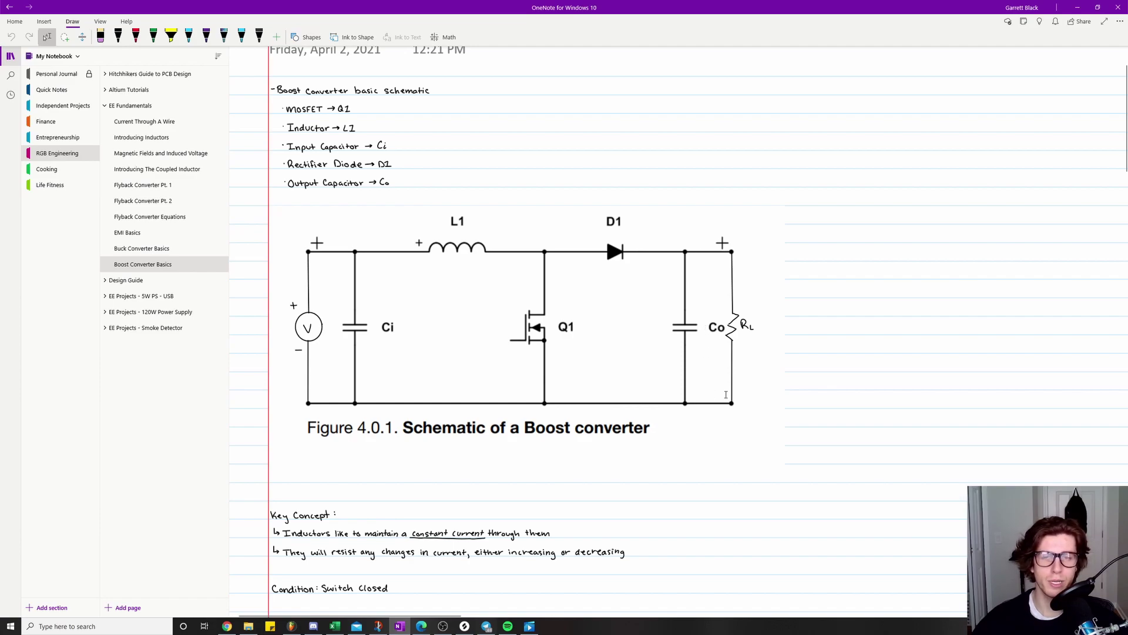
pyautogui.scroll(-1, 539, 346)
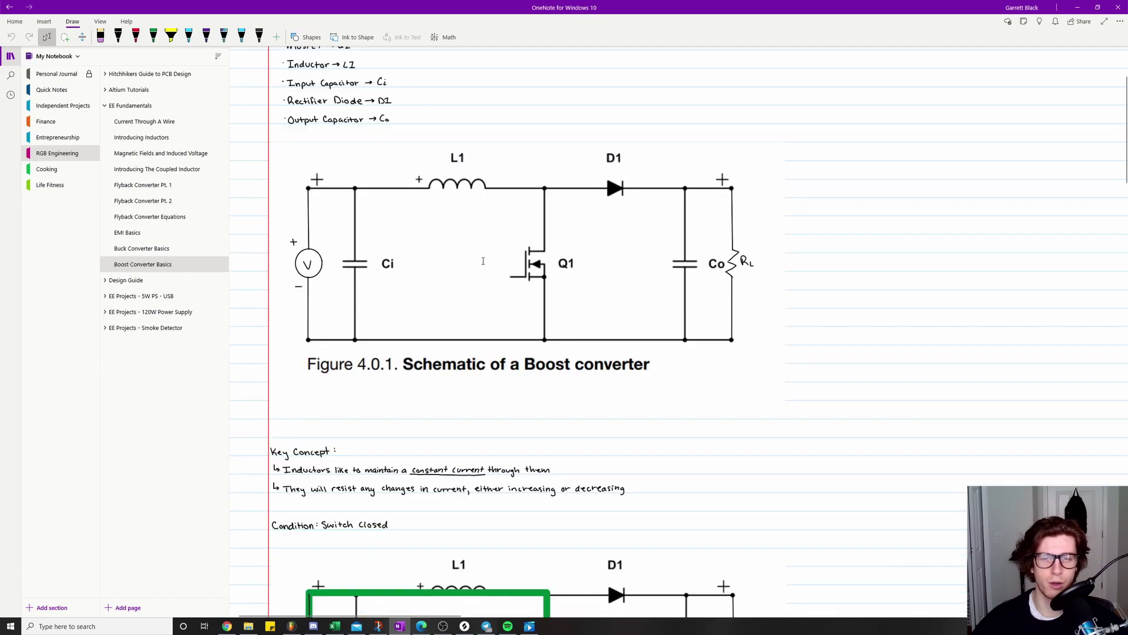
pyautogui.scroll(-2, 530, 331)
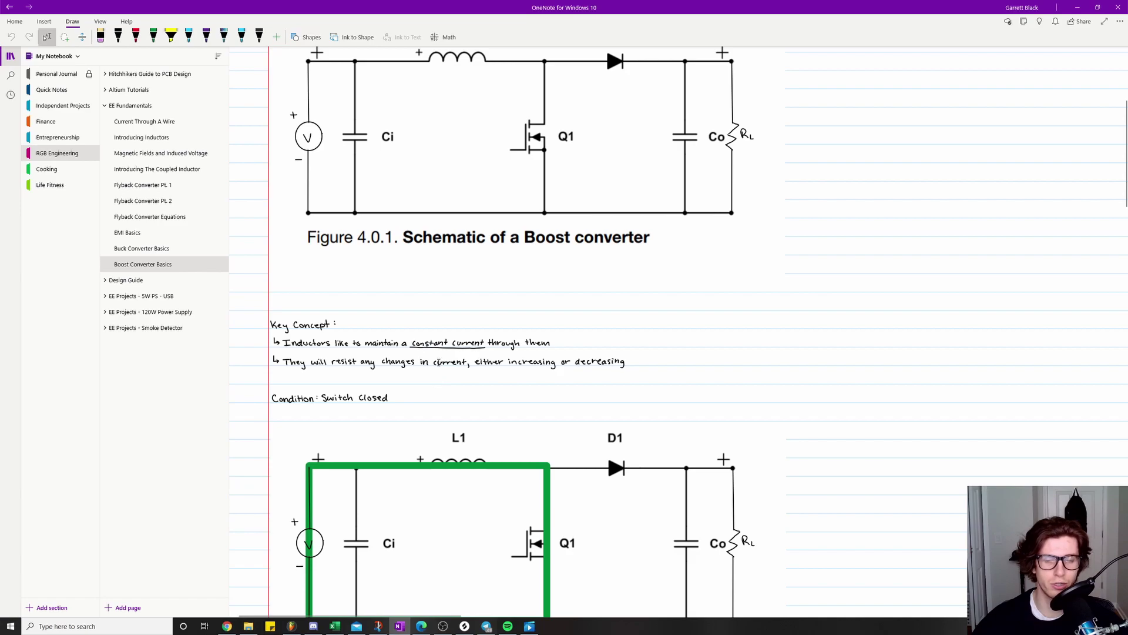
# Scroll below the switch-closed schematic to the inductor-charging notes and the L1, Q1, D1 current graphs
pyautogui.scroll(-1, 373, 340)
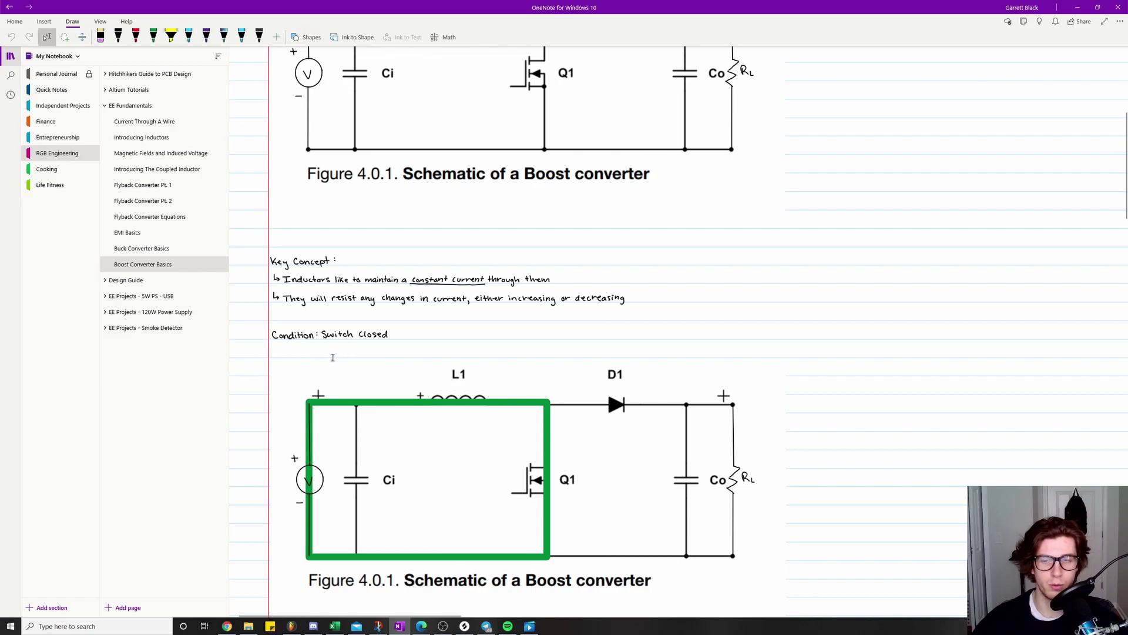
pyautogui.scroll(-1, 332, 357)
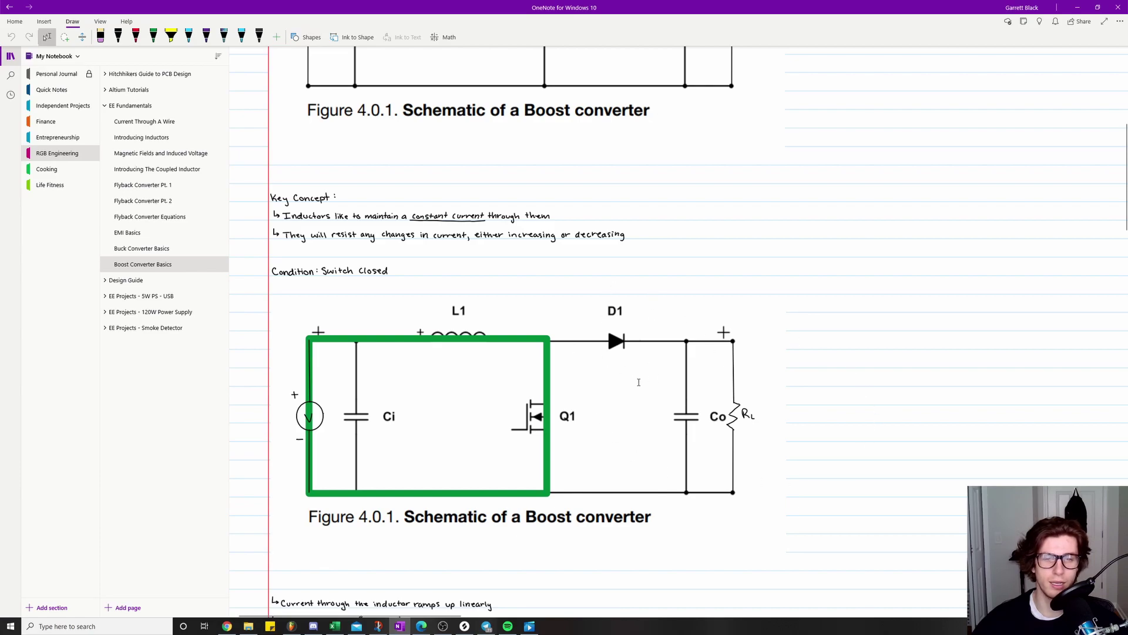
pyautogui.scroll(-2, 525, 323)
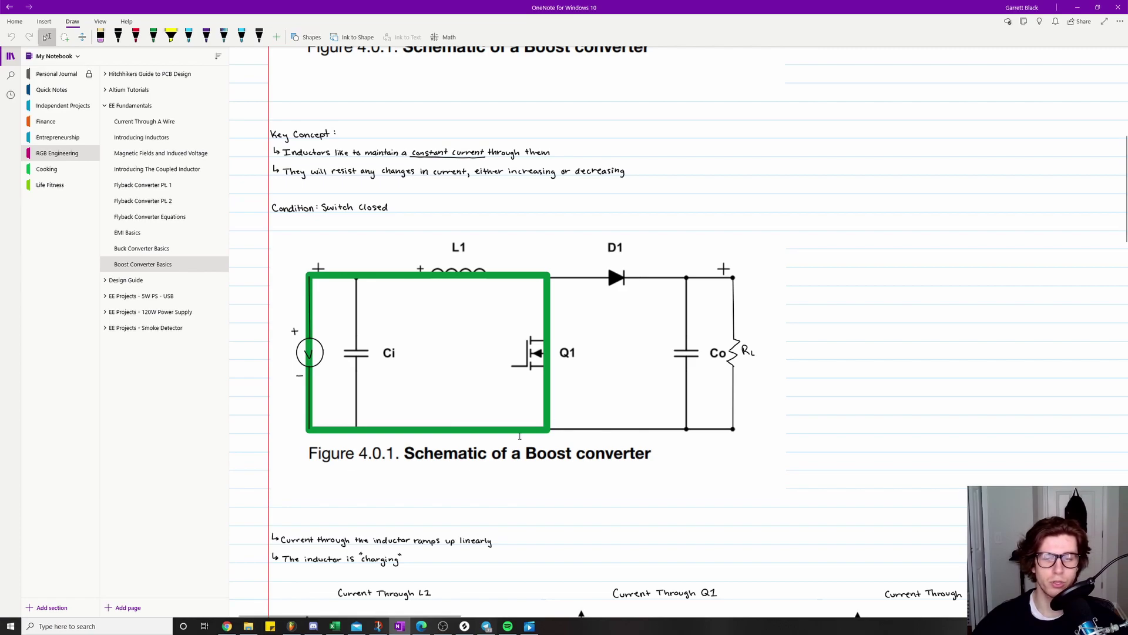
pyautogui.scroll(-4, 492, 408)
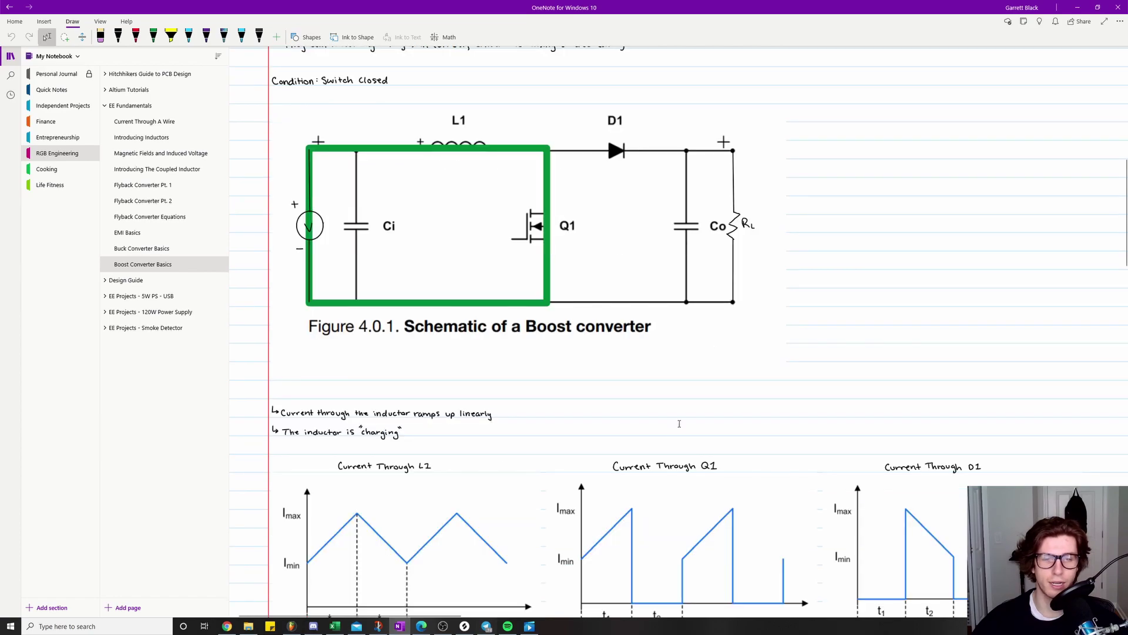
# Scroll to the L2, Q1 and D1 current graphs, the t1 note and the Switch Open heading
pyautogui.scroll(4, 408, 470)
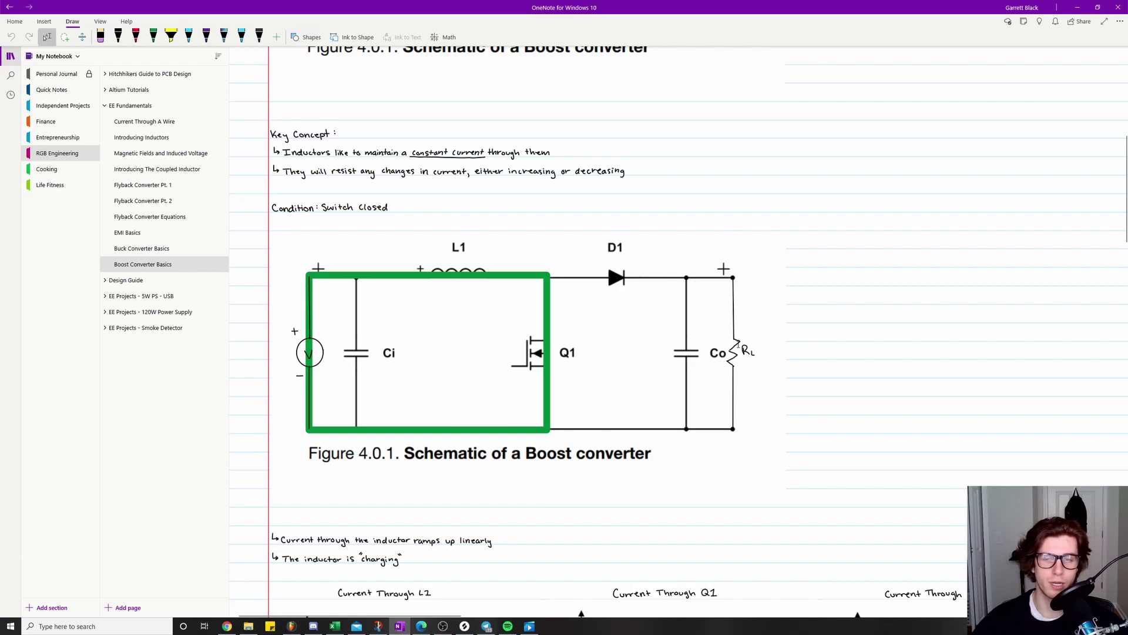
pyautogui.scroll(-3, 675, 341)
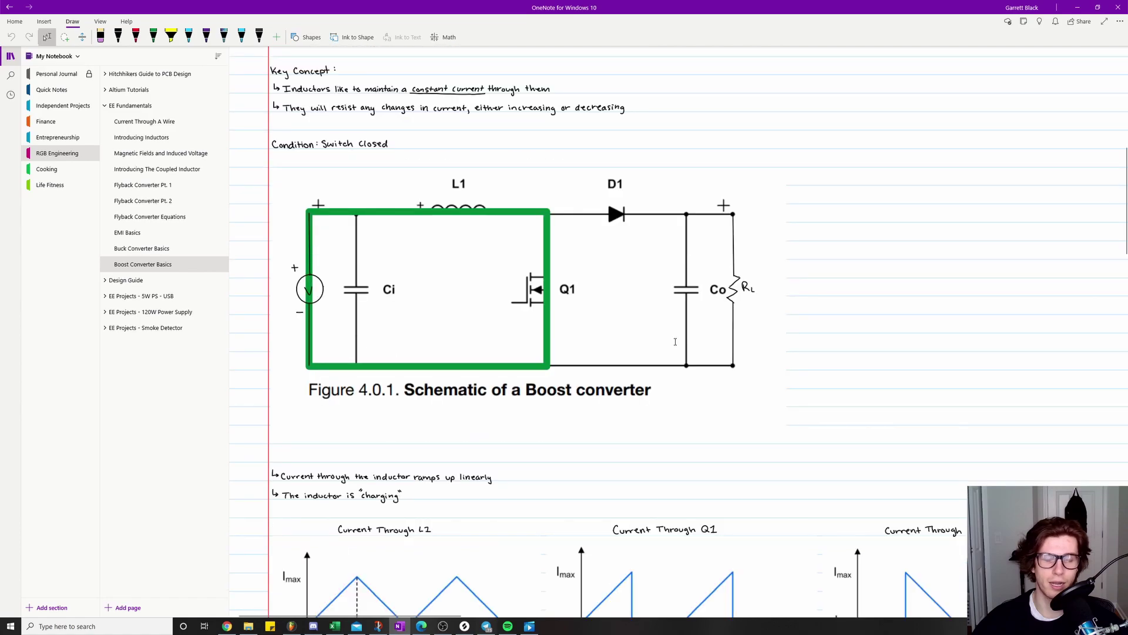
pyautogui.scroll(-2, 523, 306)
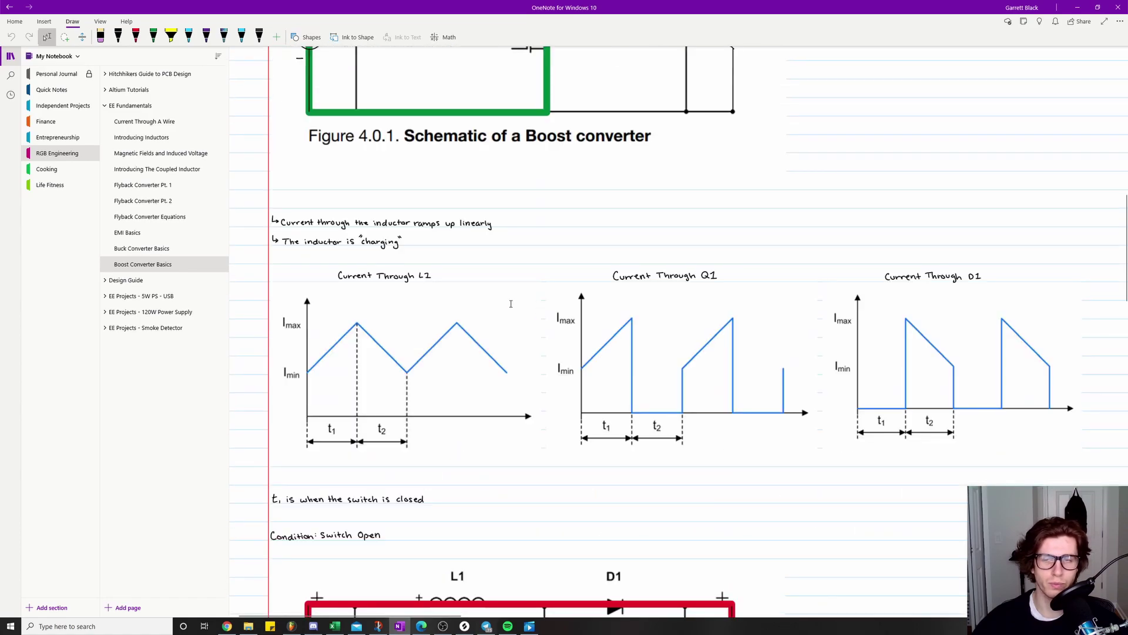
pyautogui.scroll(1, 594, 297)
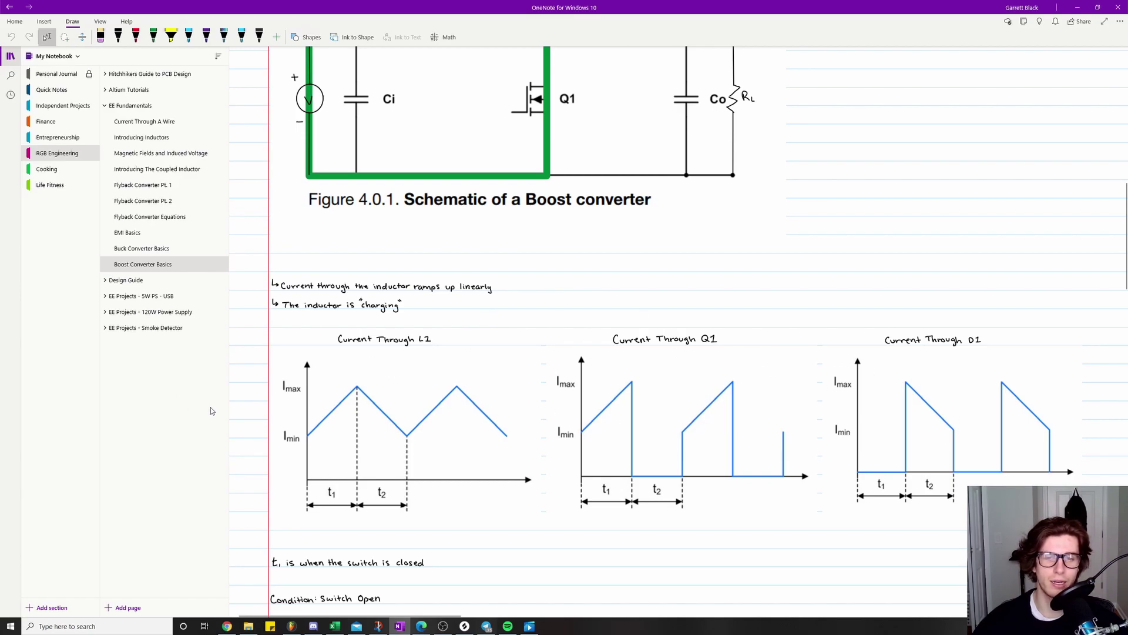
pyautogui.scroll(2, 419, 335)
pyautogui.scroll(-1, 419, 335)
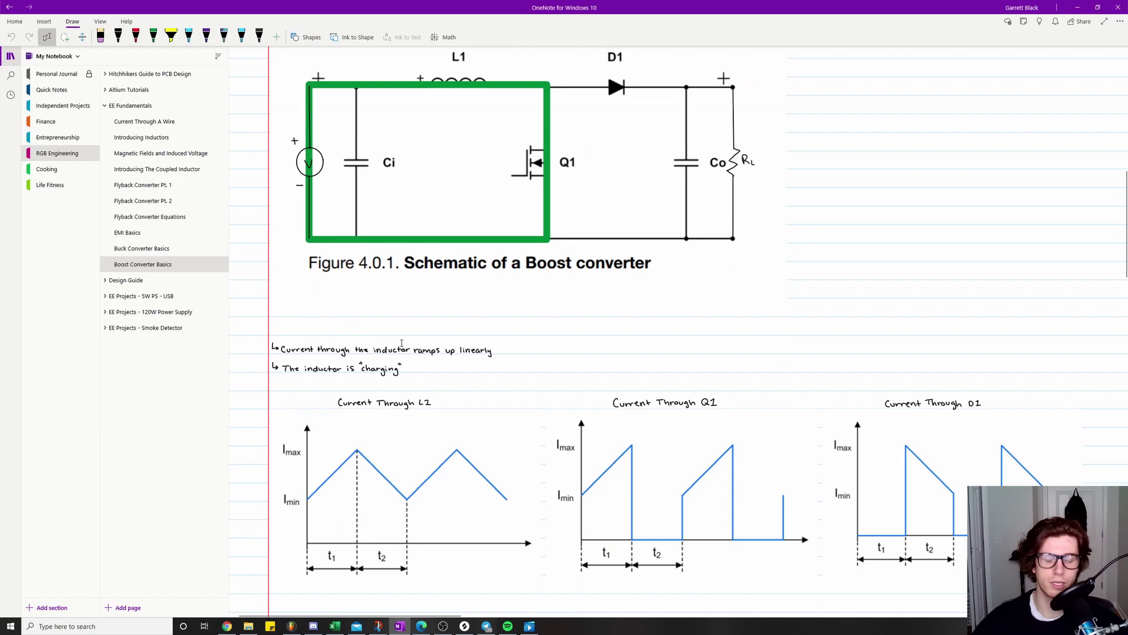
pyautogui.scroll(-2, 381, 376)
pyautogui.scroll(3, 353, 412)
pyautogui.scroll(-3, 286, 487)
pyautogui.scroll(2, 377, 437)
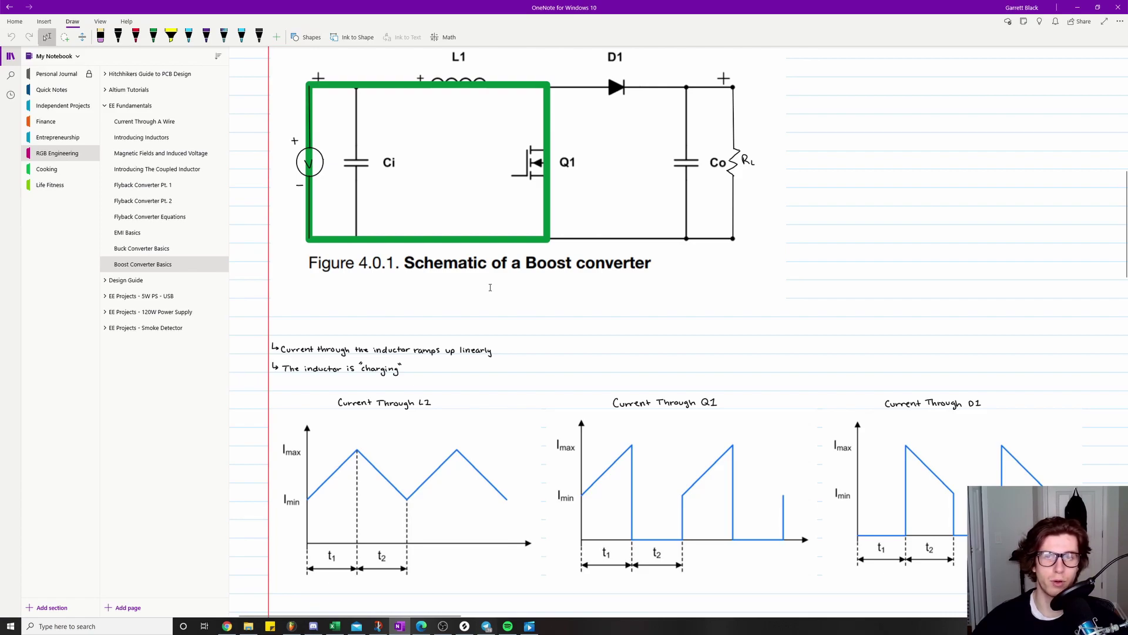
pyautogui.scroll(1, 386, 143)
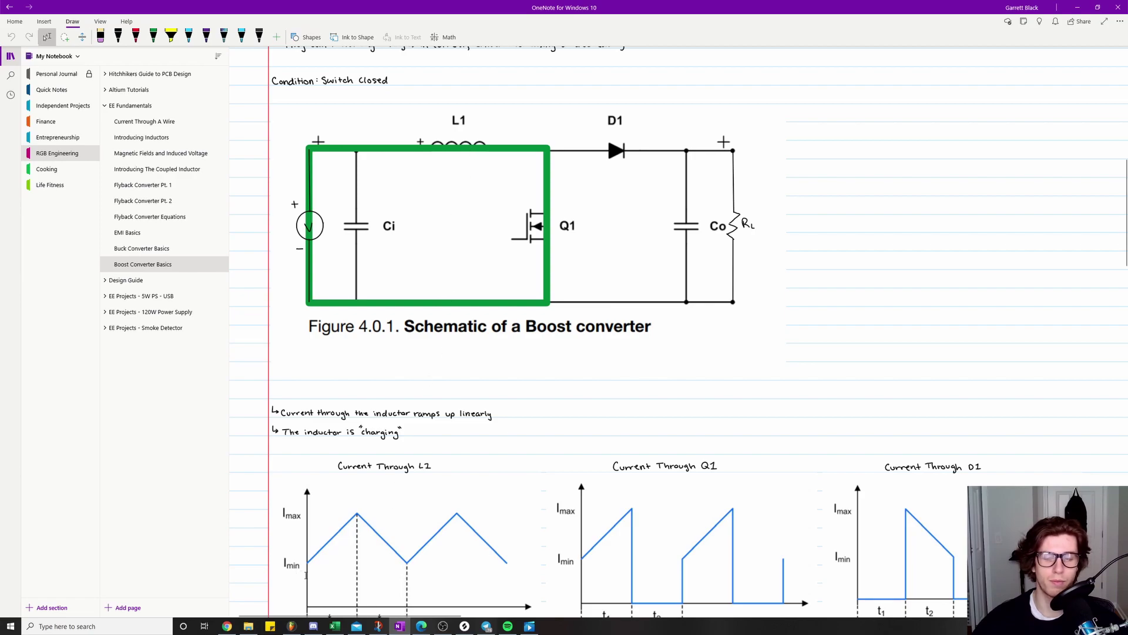
pyautogui.scroll(-3, 316, 409)
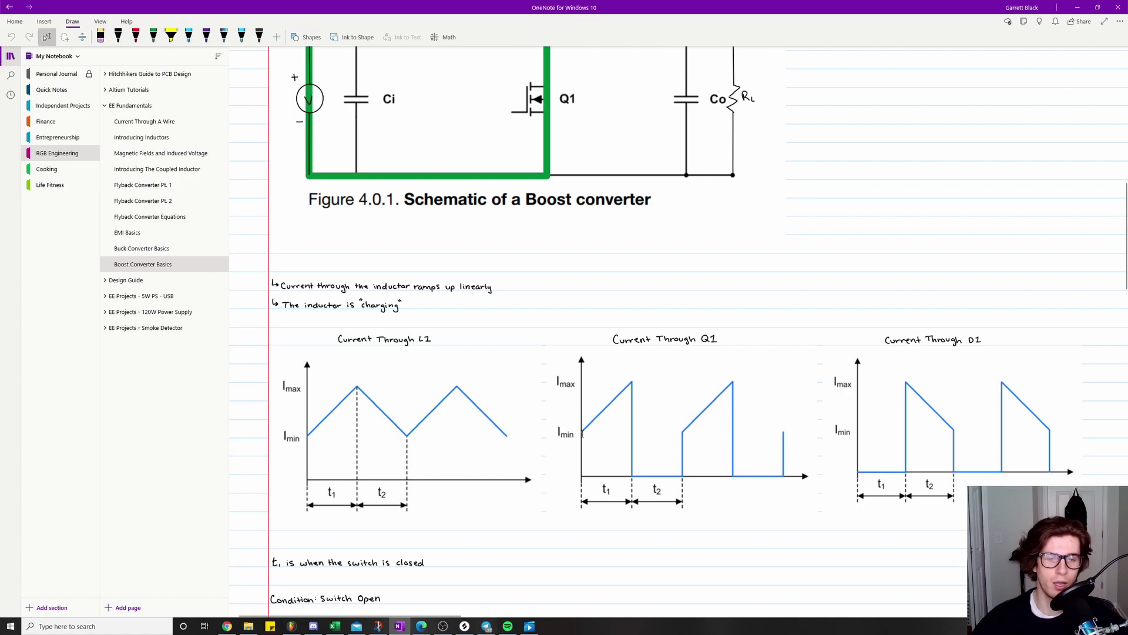
# Scroll past the waveform graphs until the red-looped Condition: Switch Open schematic appears
pyautogui.scroll(1, 718, 433)
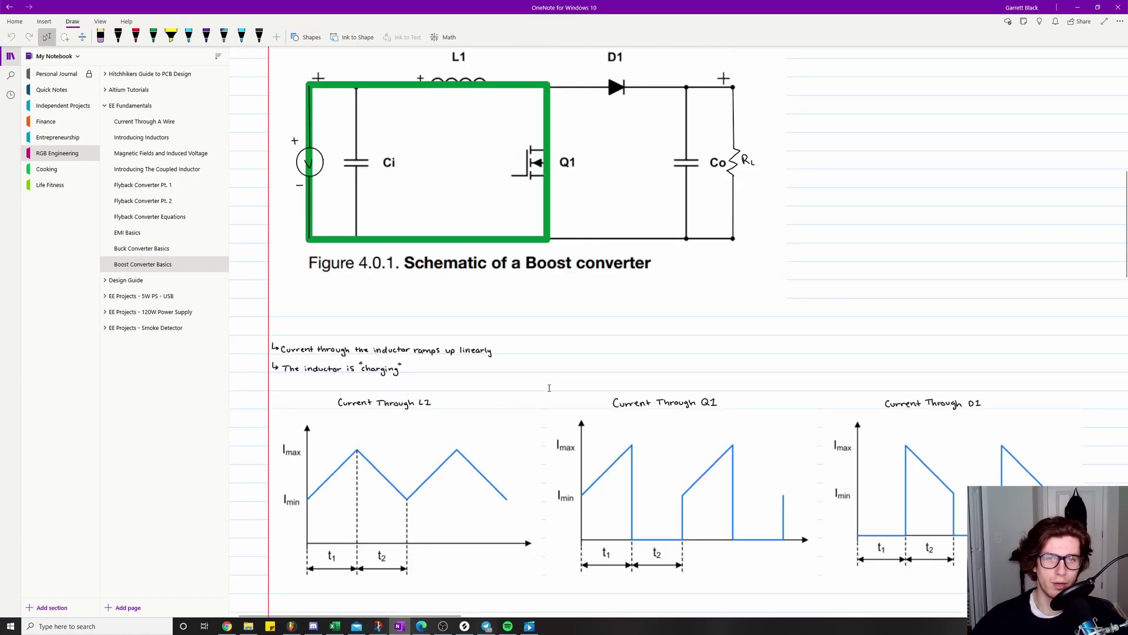
pyautogui.scroll(1, 549, 387)
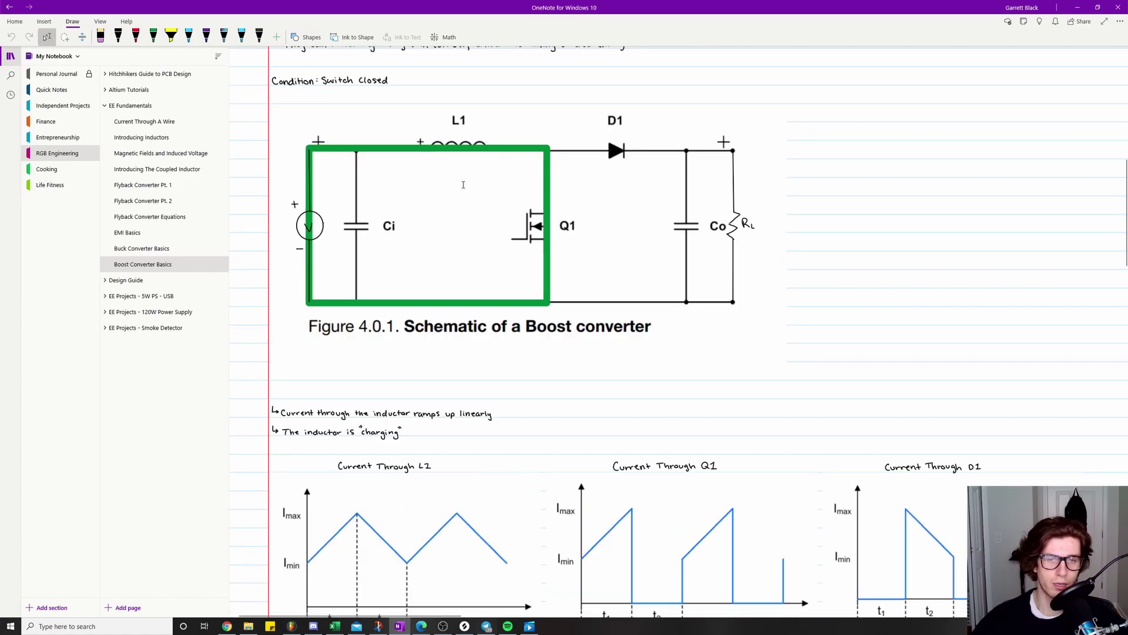
pyautogui.scroll(-1, 499, 238)
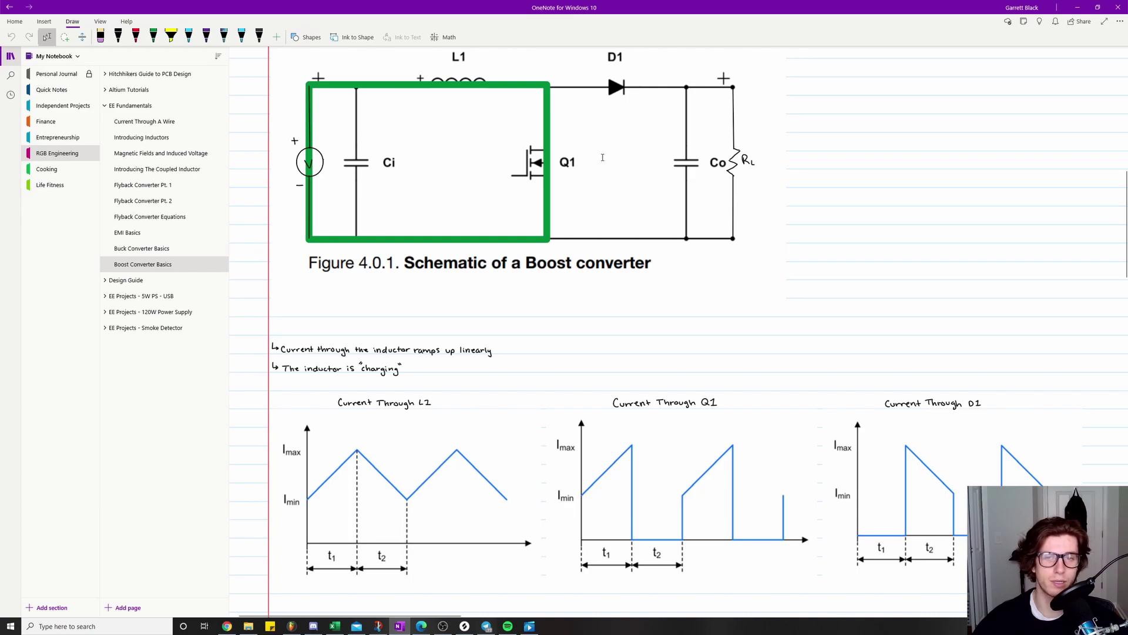
pyautogui.scroll(1, 377, 139)
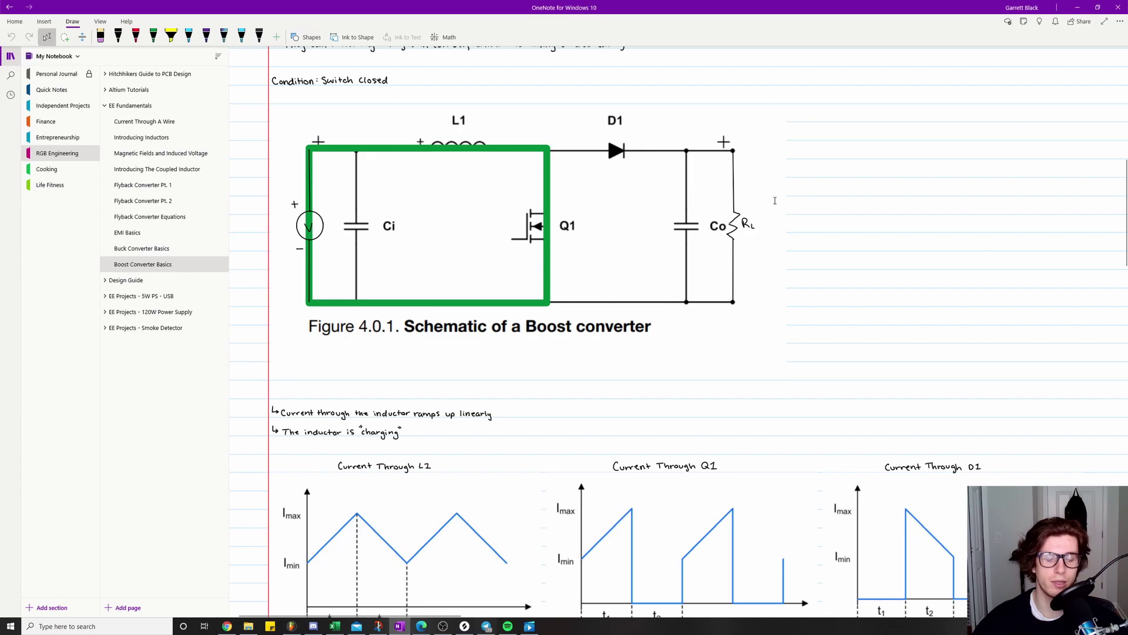
pyautogui.scroll(-2, 854, 398)
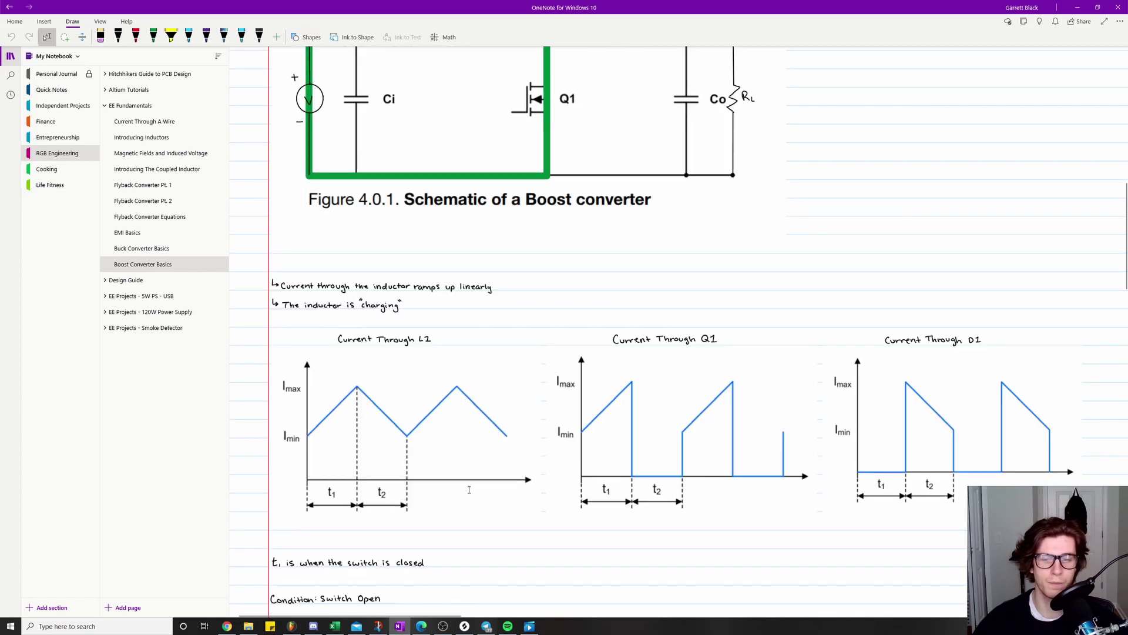
pyautogui.scroll(-1, 492, 450)
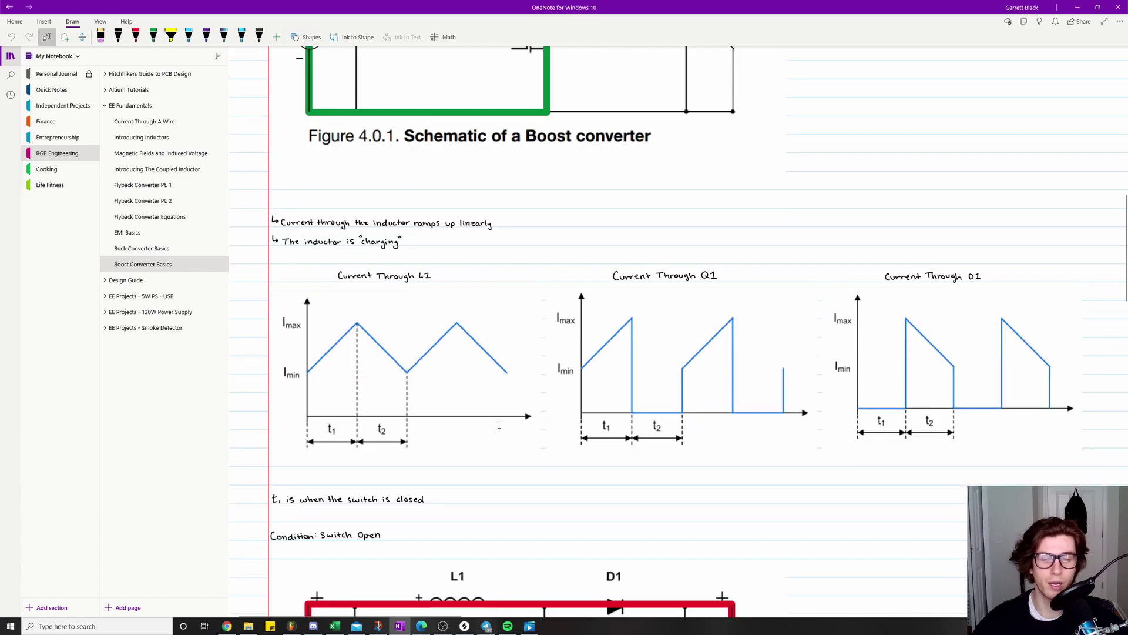
pyautogui.scroll(-2, 499, 424)
# Scroll to show the full red loop through L1, D1, Co and RL with the Figure 4.0.1 caption
pyautogui.scroll(1, 409, 413)
pyautogui.scroll(-1, 403, 415)
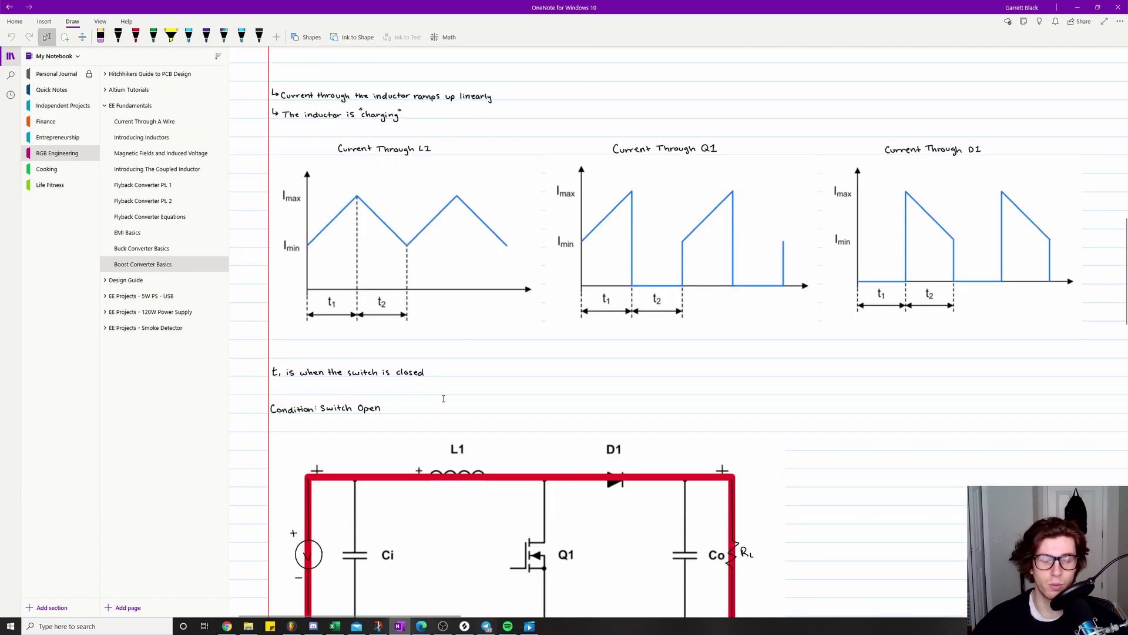
pyautogui.scroll(-2, 465, 404)
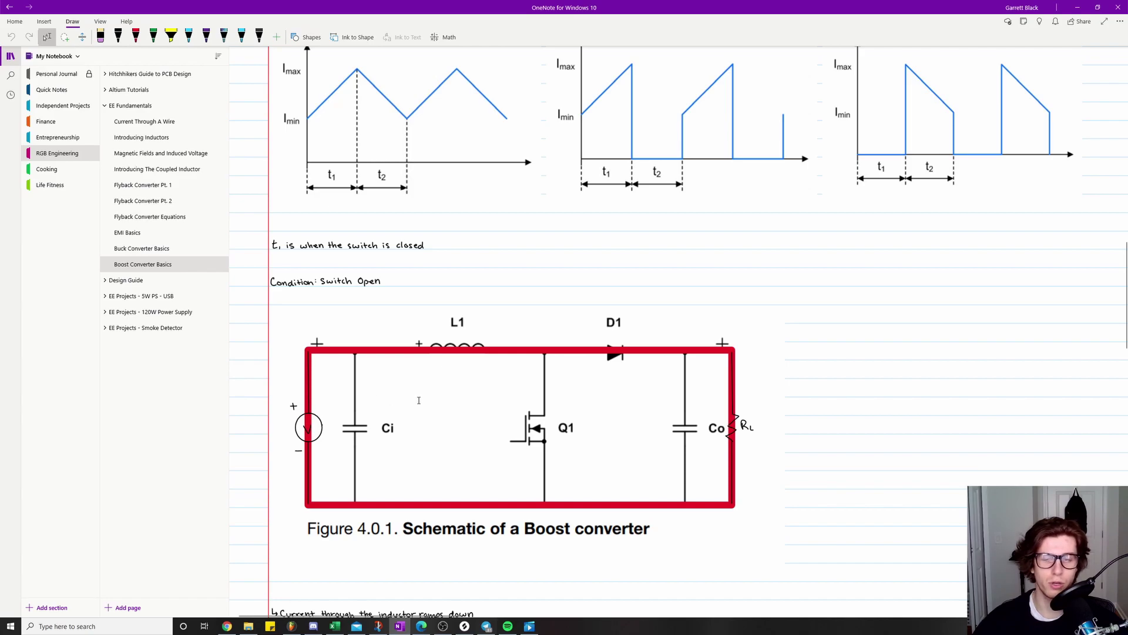
# Scroll slightly to reveal the notes saying inductor current ramps down and the inductor is 'discharging'
pyautogui.scroll(-2, 357, 481)
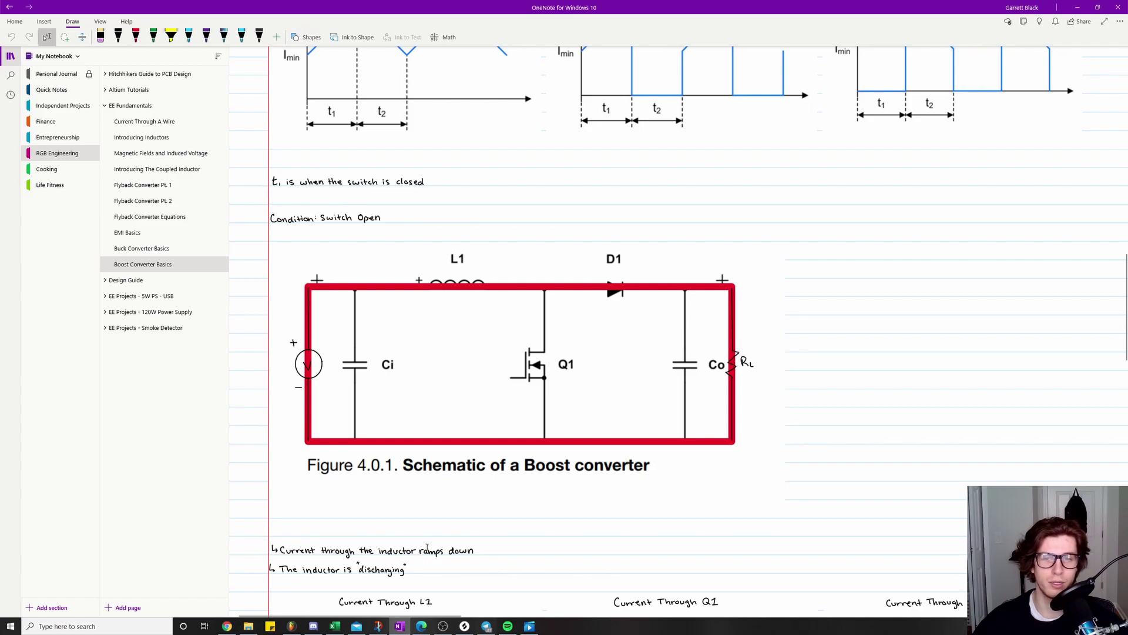
pyautogui.scroll(2, 434, 543)
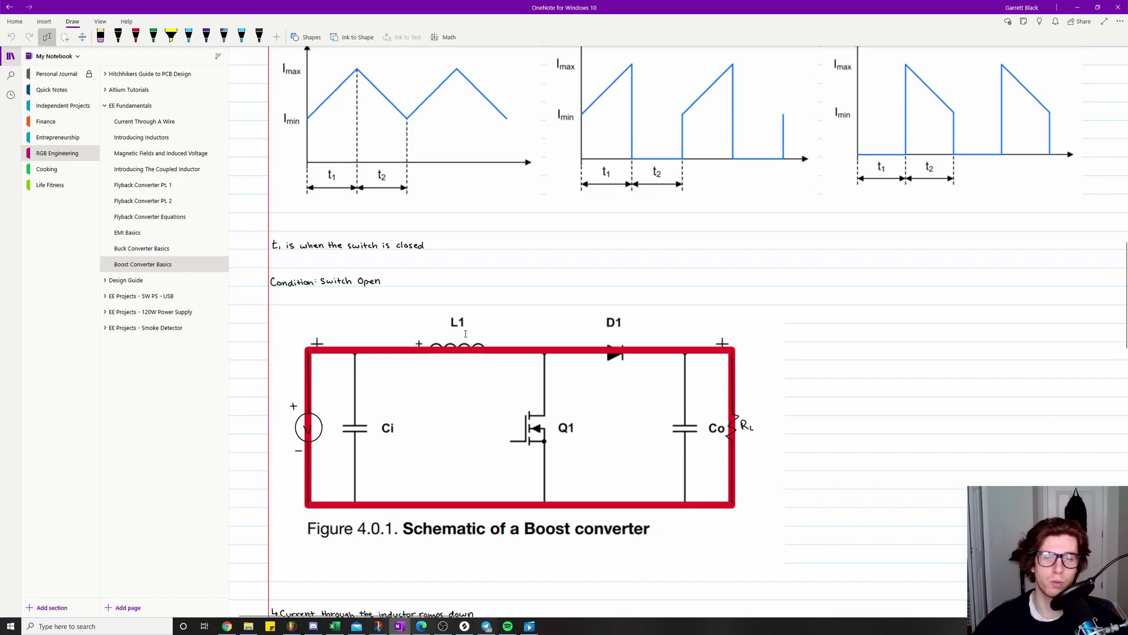
pyautogui.scroll(-4, 437, 386)
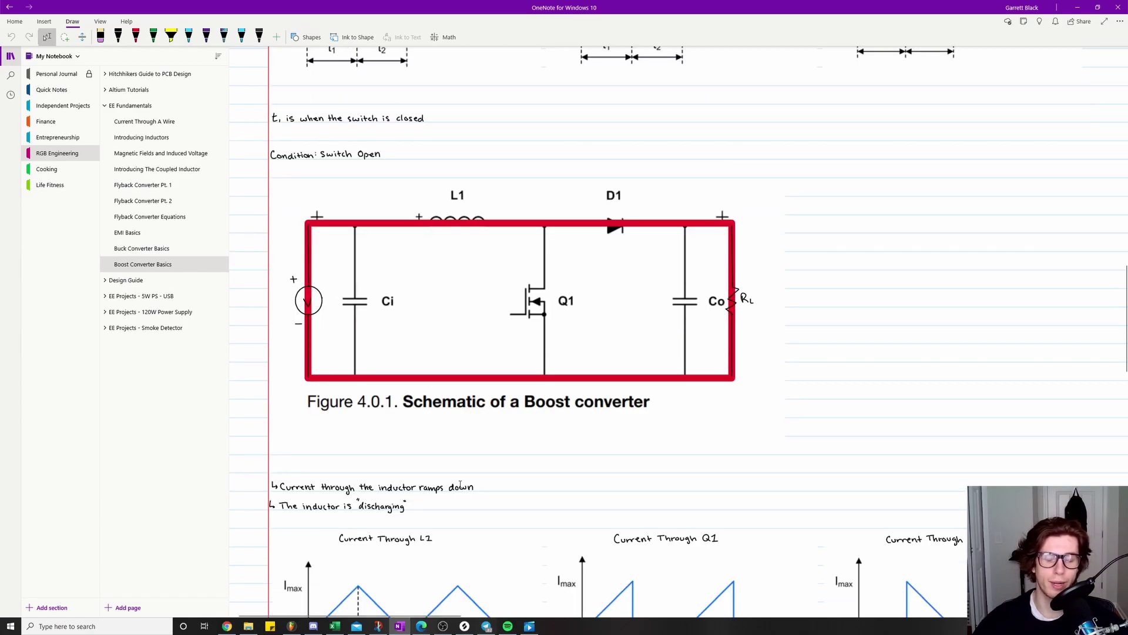
# In black ink, handwrite 5V beside the voltage source and 10V beside the load RL
pyautogui.scroll(2, 471, 477)
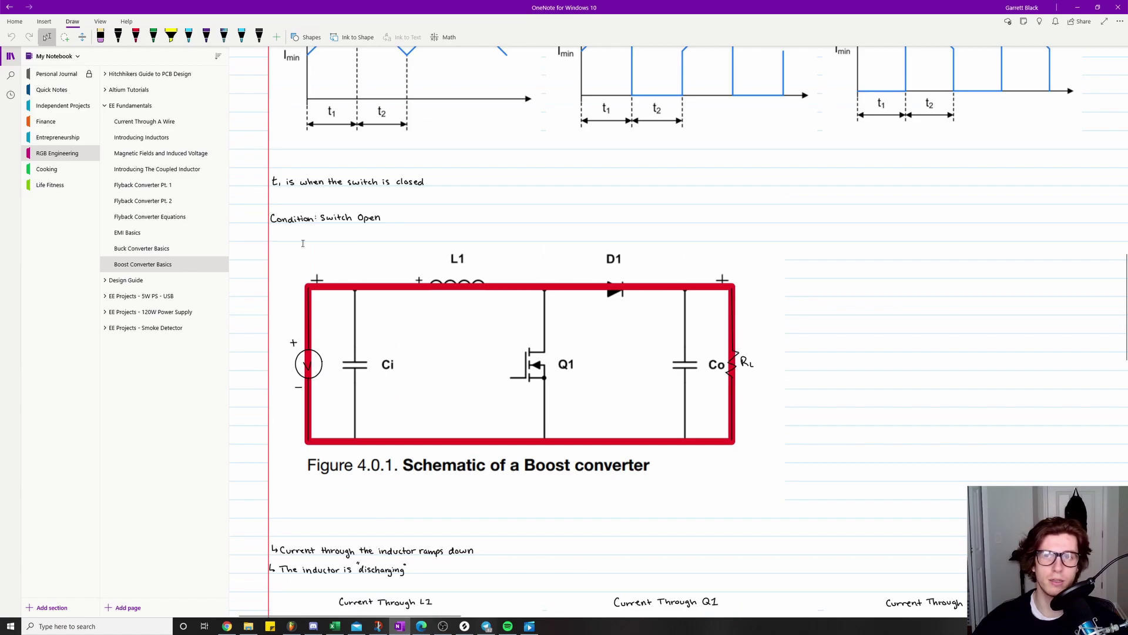
pyautogui.click(119, 37)
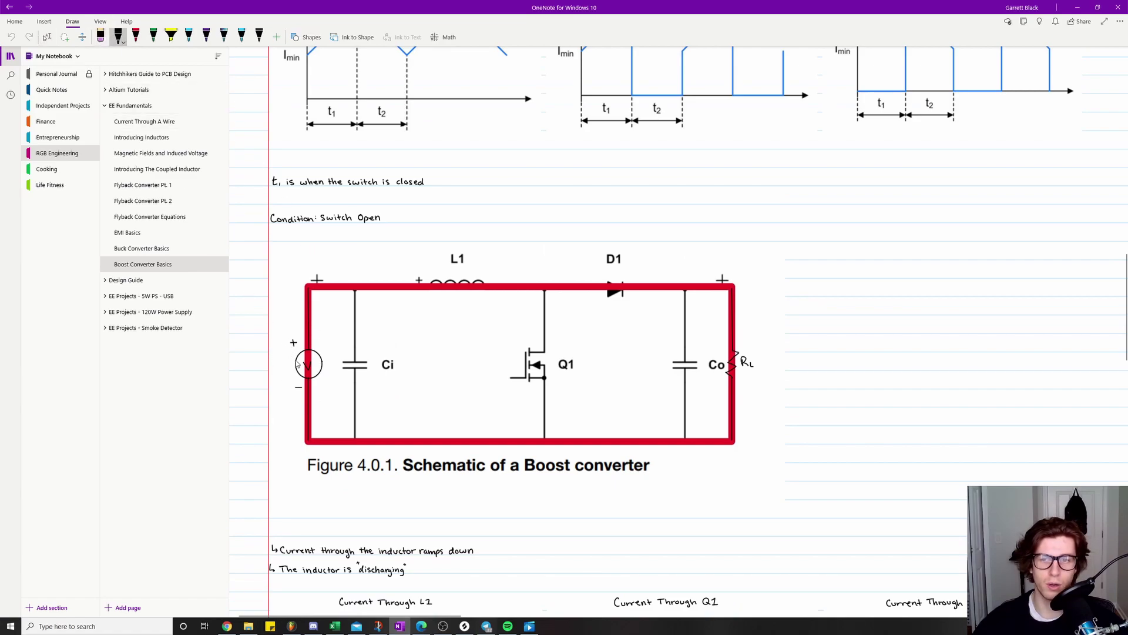
pyautogui.moveTo(279, 366)
pyautogui.mouseDown()
pyautogui.moveTo(284, 389)
pyautogui.moveTo(286, 367)
pyautogui.moveTo(288, 380)
pyautogui.mouseUp()
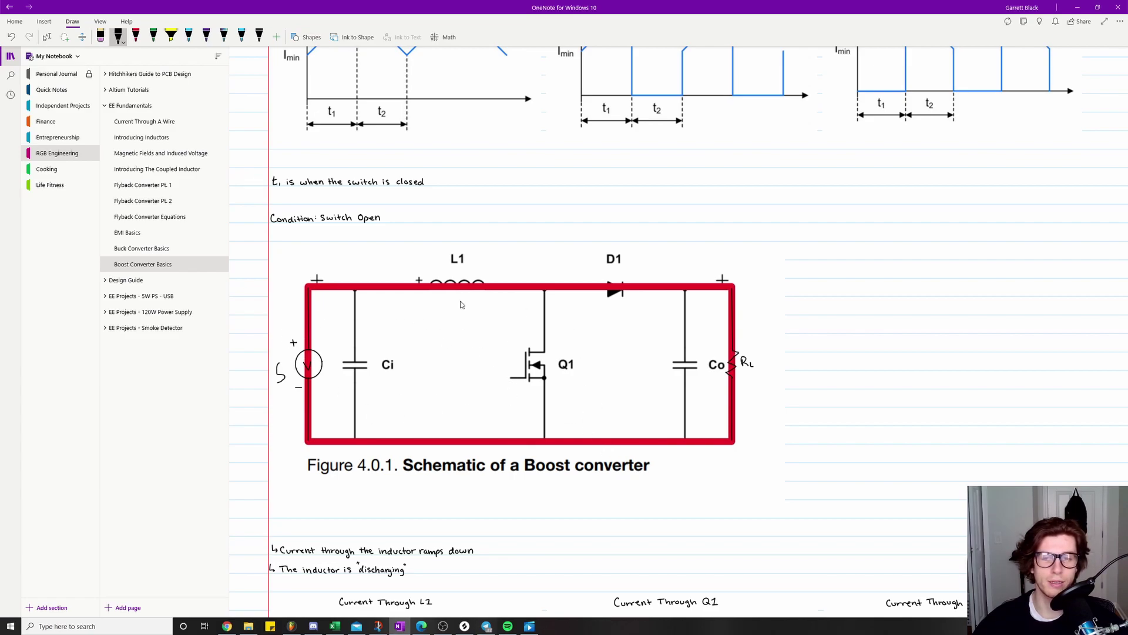
pyautogui.moveTo(767, 340); pyautogui.dragTo(767, 352)
pyautogui.moveTo(282, 359); pyautogui.dragTo(291, 359)
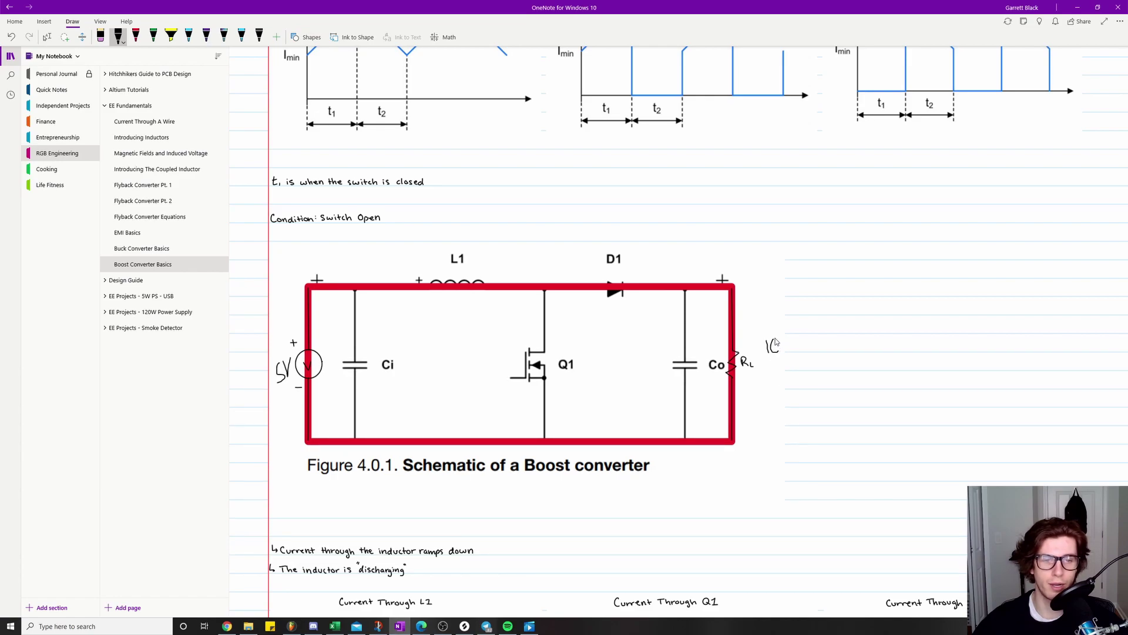
pyautogui.moveTo(774, 339); pyautogui.dragTo(773, 340)
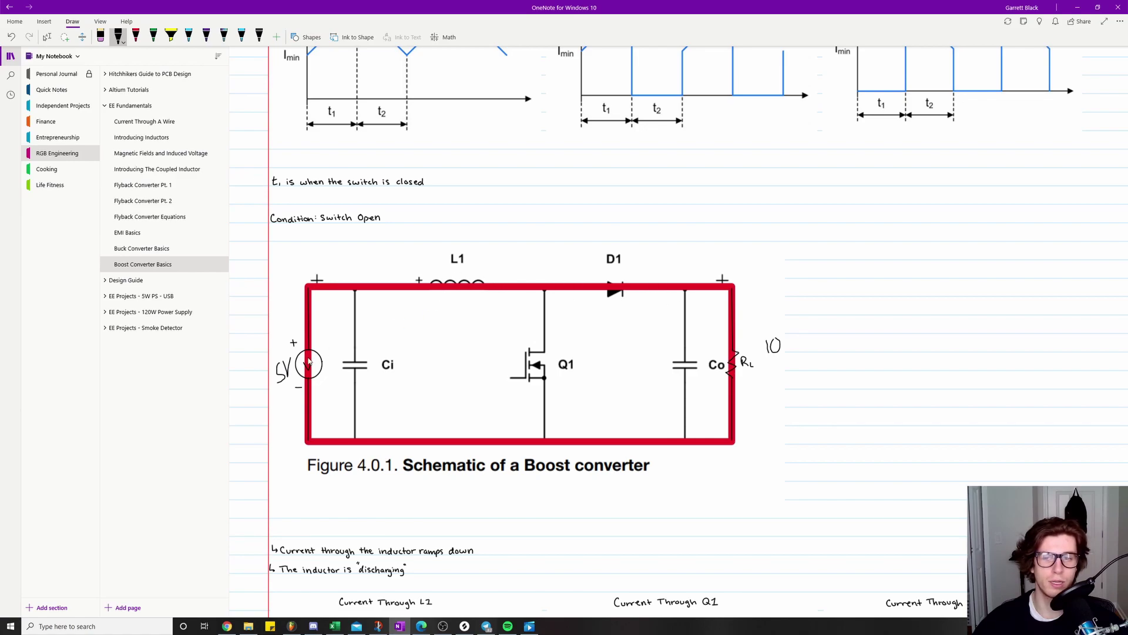
# Label inductor L1 with '− 5V +' to show its voltage and polarity
pyautogui.moveTo(436, 230)
pyautogui.mouseDown()
pyautogui.moveTo(435, 242)
pyautogui.moveTo(445, 229)
pyautogui.mouseUp()
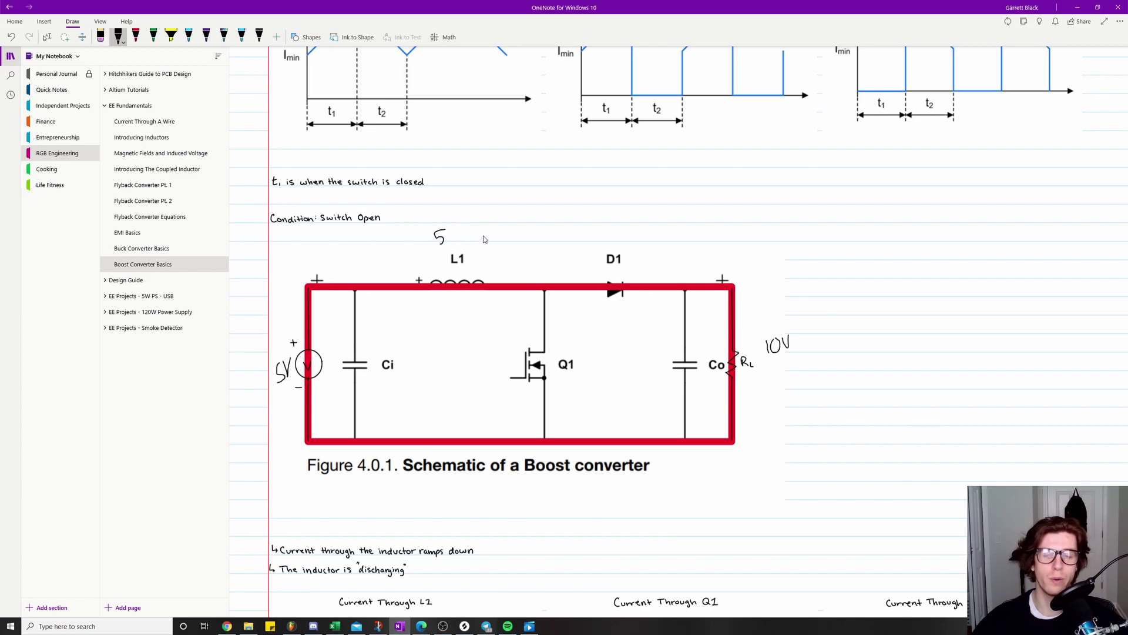
pyautogui.moveTo(484, 231); pyautogui.dragTo(491, 234)
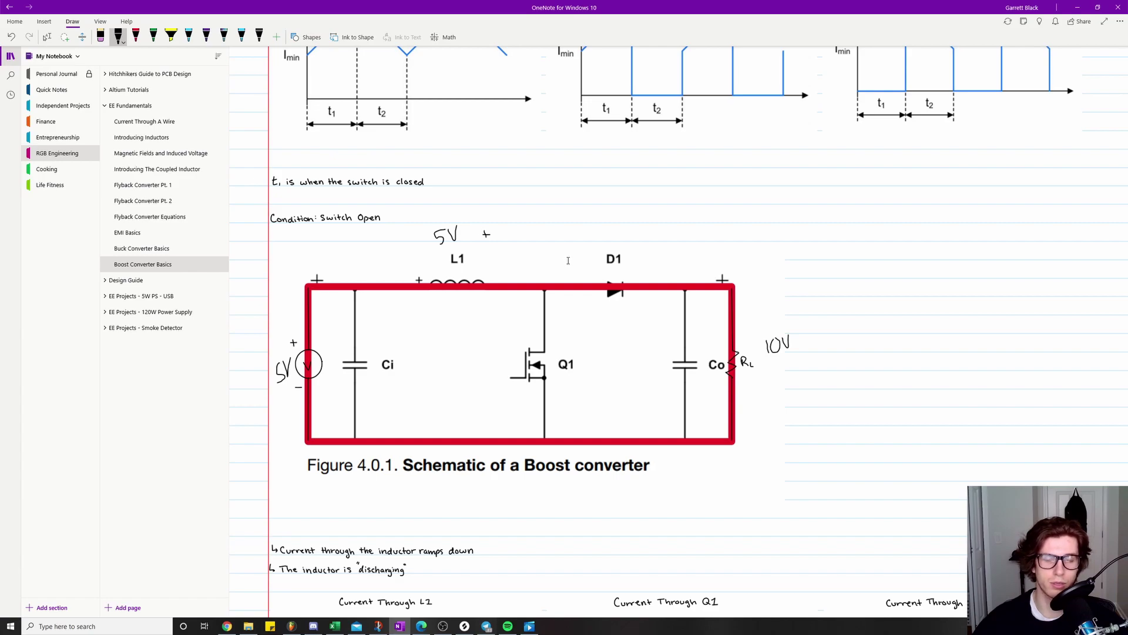
pyautogui.moveTo(407, 241); pyautogui.dragTo(415, 241)
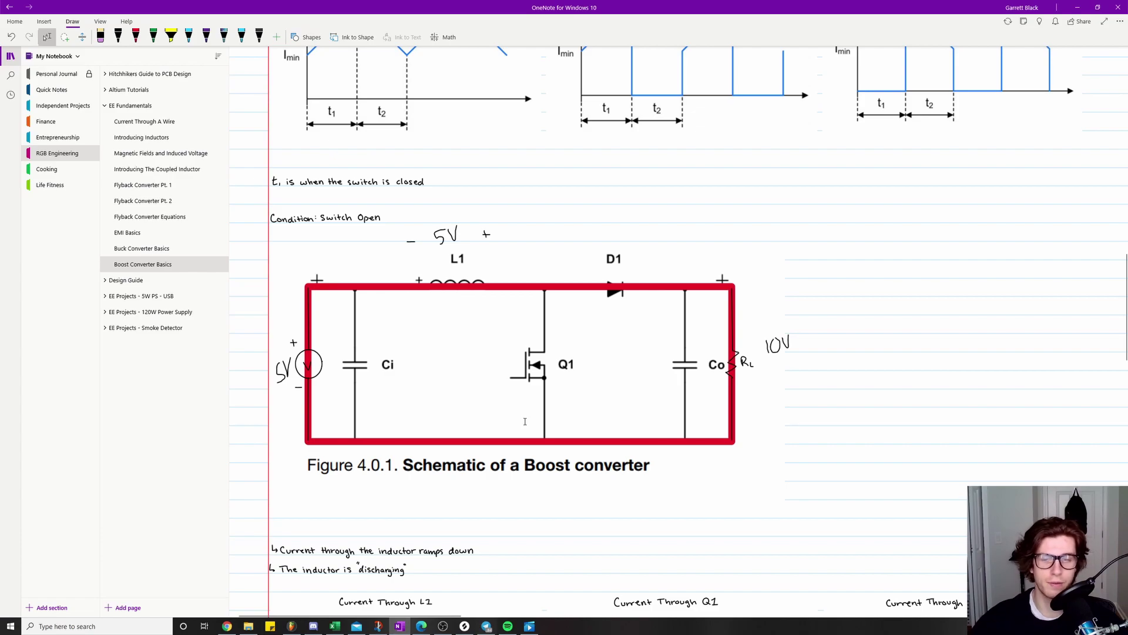
# Scroll through the switch-open L2, Q1 and D1 current graphs toward the Comments and Synchronous Boost Converter section
pyautogui.scroll(-4, 358, 361)
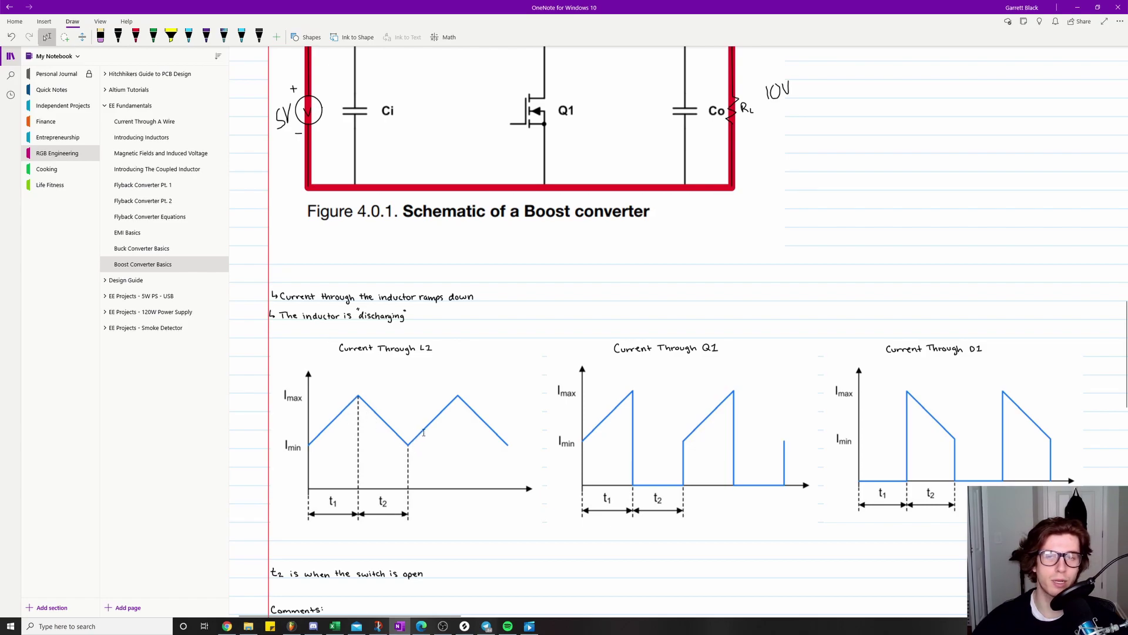
pyautogui.scroll(2, 414, 450)
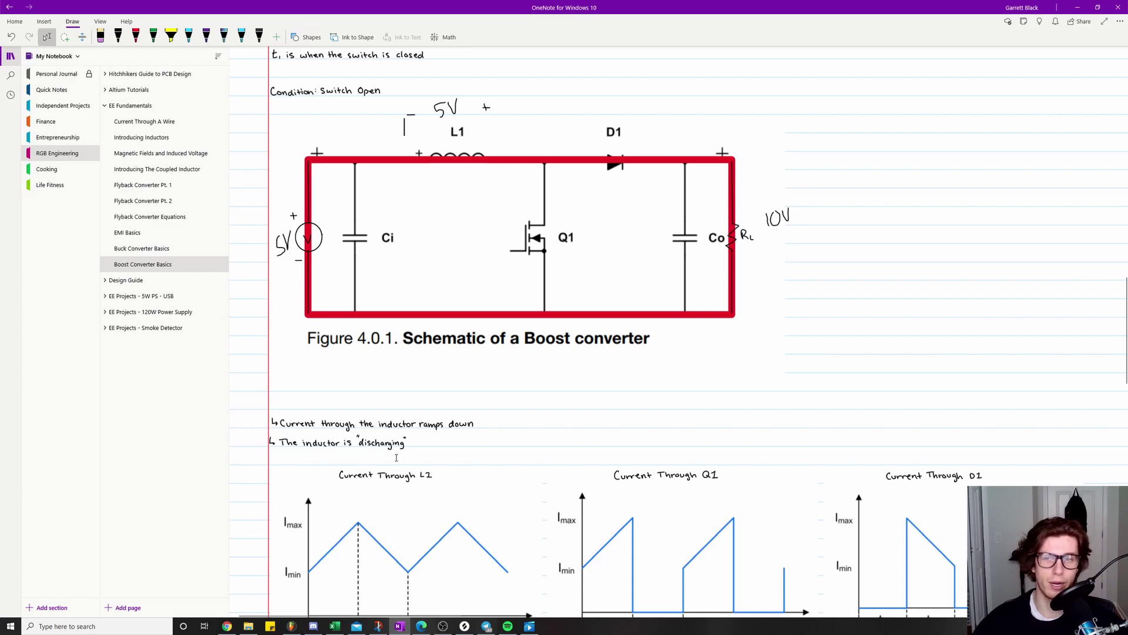
pyautogui.scroll(-2, 470, 519)
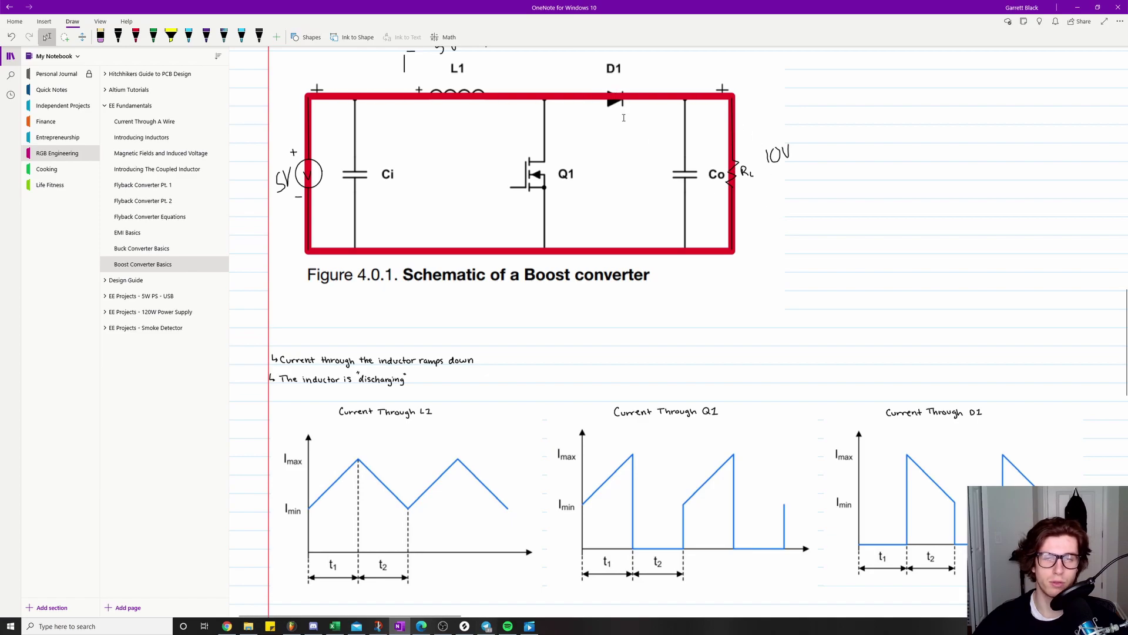
pyautogui.scroll(2, 430, 145)
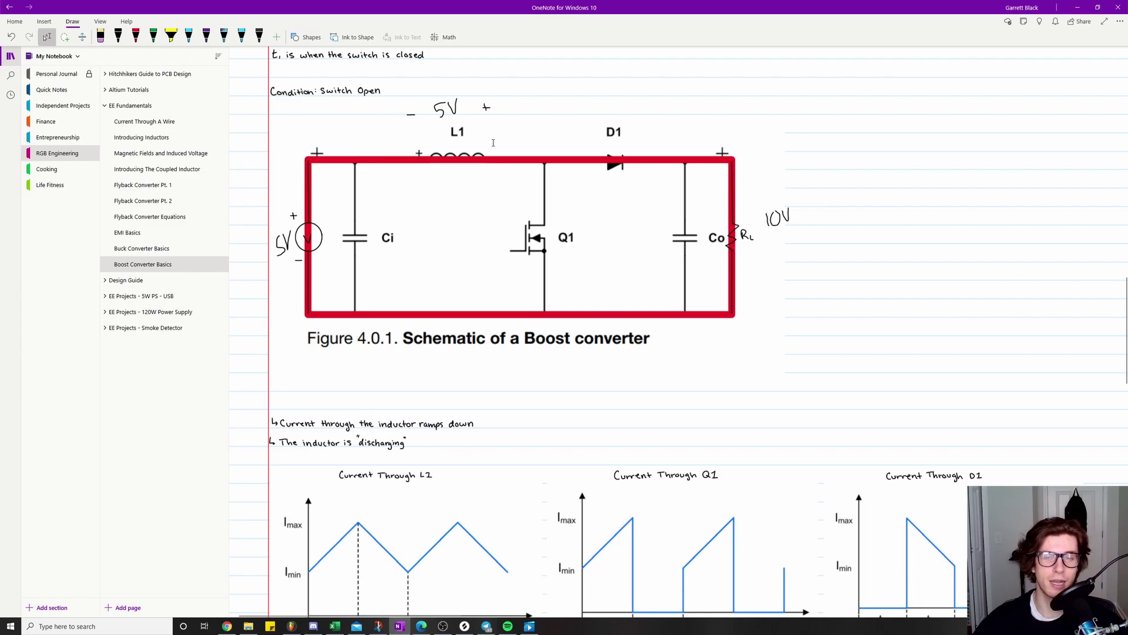
pyautogui.scroll(-2, 463, 200)
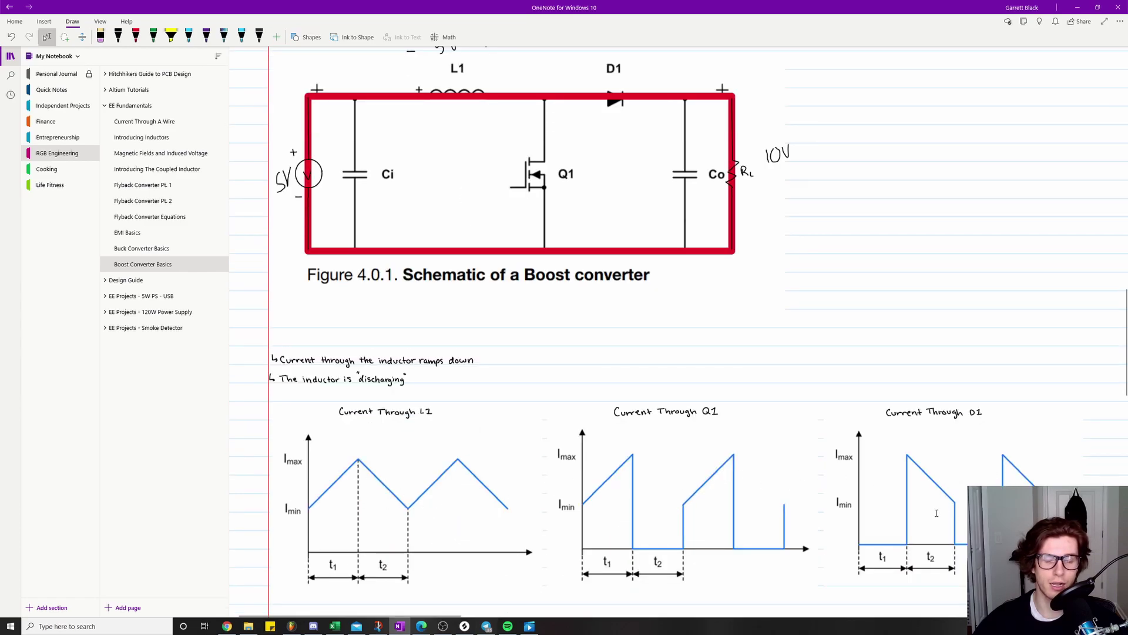
pyautogui.scroll(-4, 678, 289)
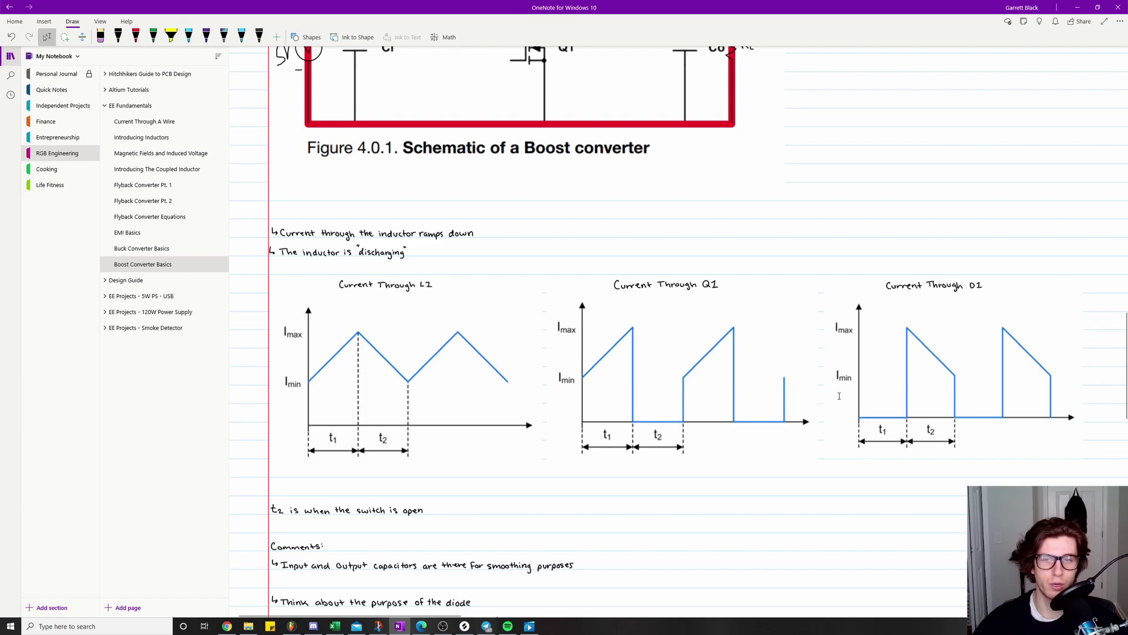
pyautogui.scroll(4, 422, 320)
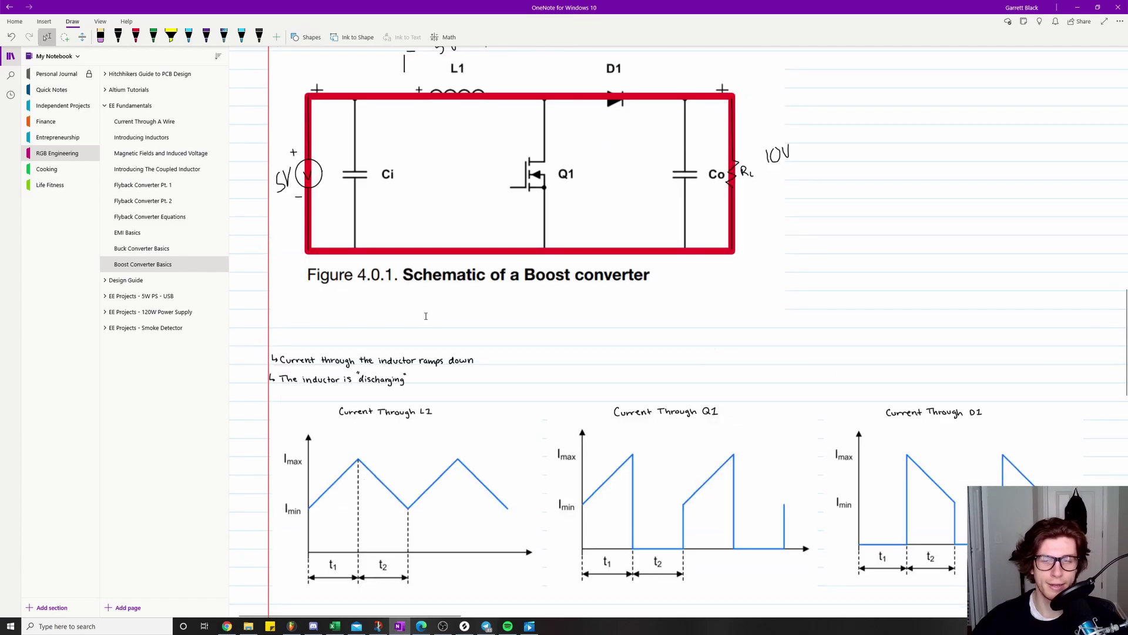
pyautogui.scroll(4, 433, 317)
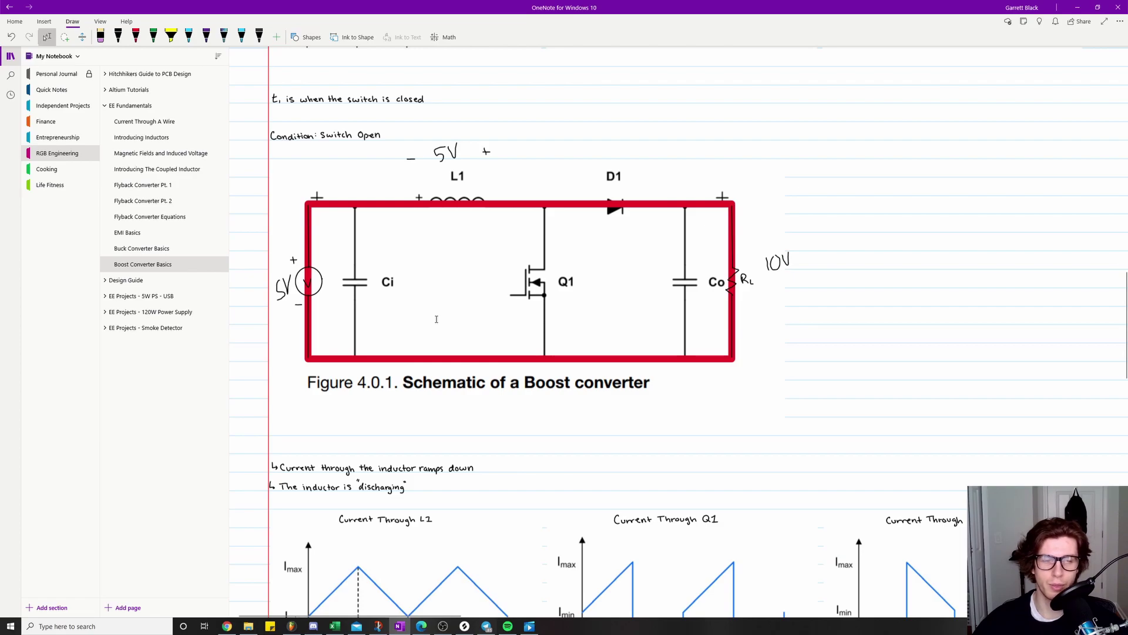
pyautogui.scroll(-3, 436, 319)
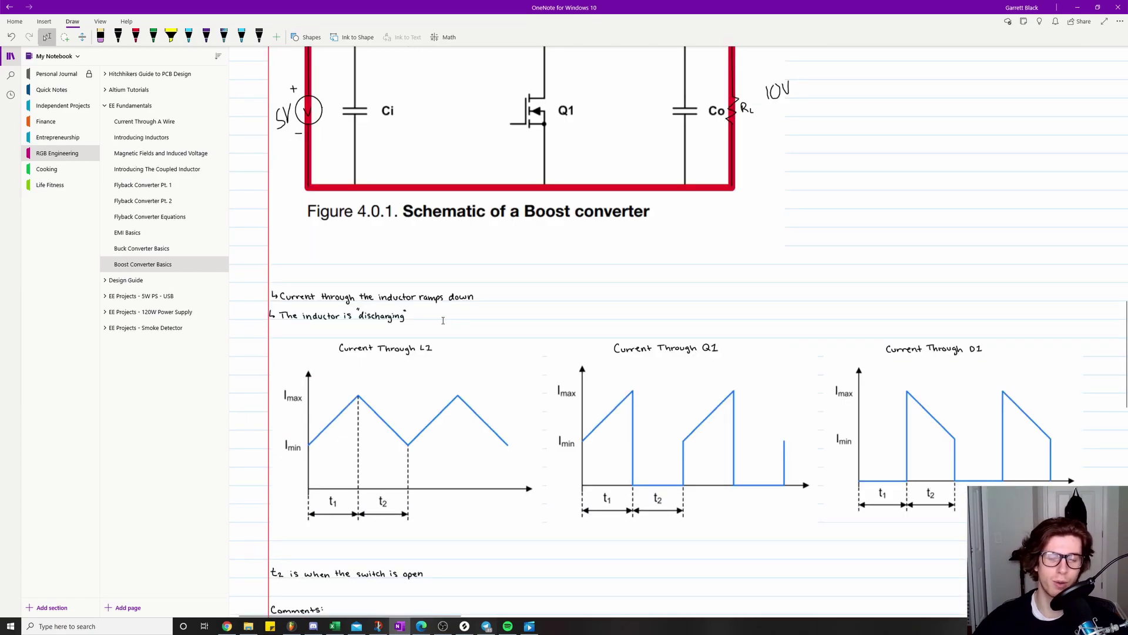
# Scroll back up to the green-looped Switch Closed schematic above the linear ramp-up notes
pyautogui.scroll(-4, 443, 323)
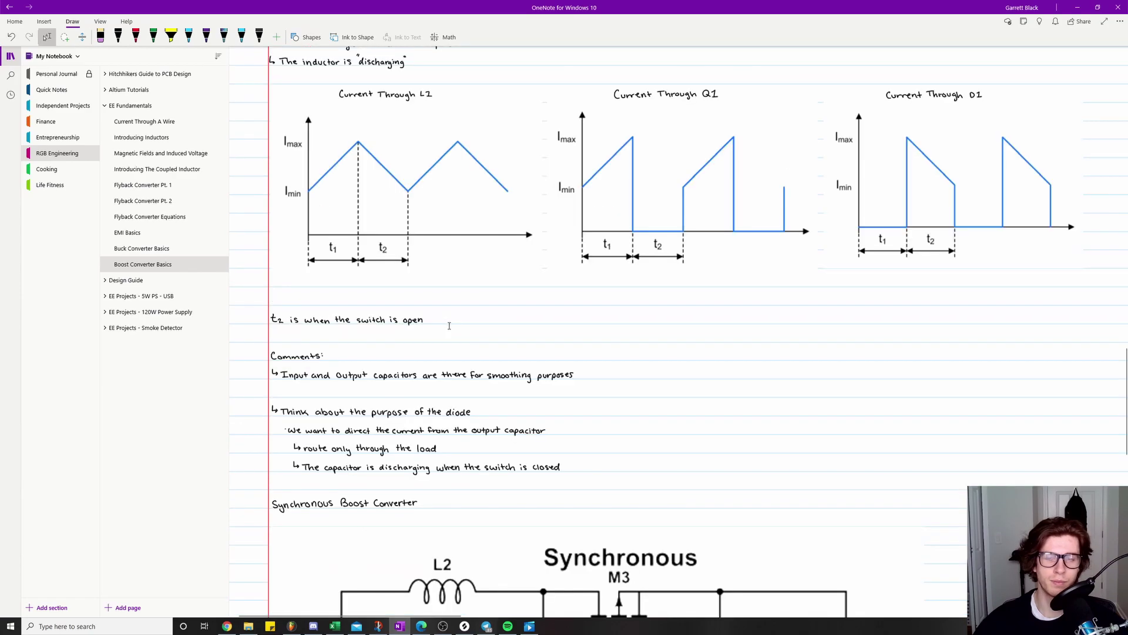
pyautogui.scroll(1, 444, 352)
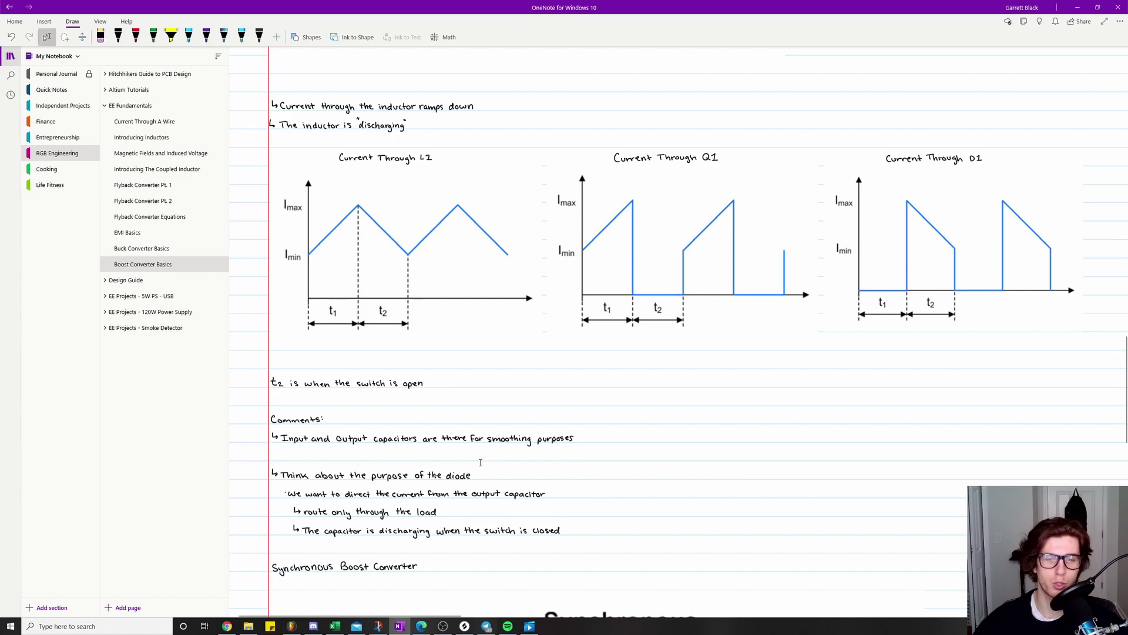
pyautogui.scroll(3, 480, 462)
pyautogui.scroll(5, 482, 463)
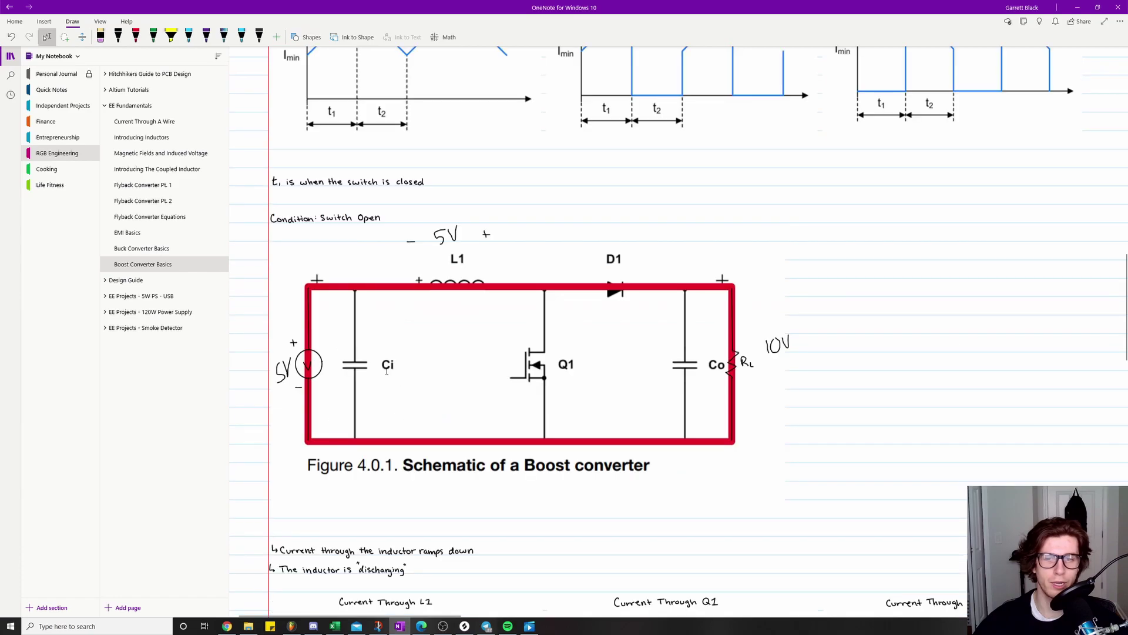
pyautogui.scroll(-3, 338, 238)
pyautogui.scroll(-1, 500, 363)
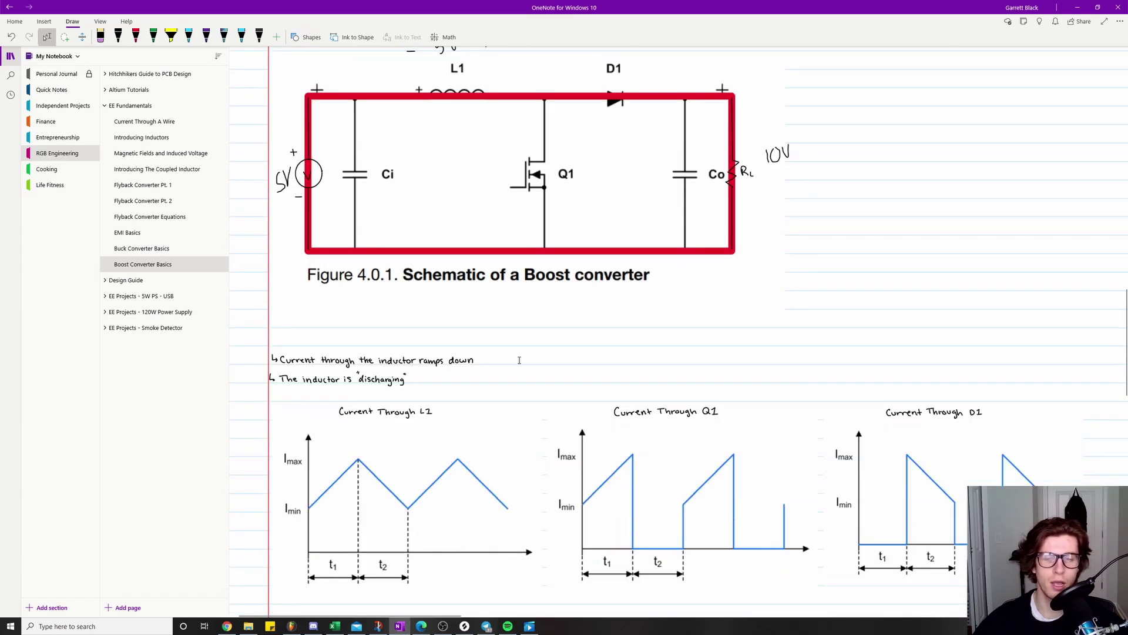
pyautogui.scroll(-1, 339, 411)
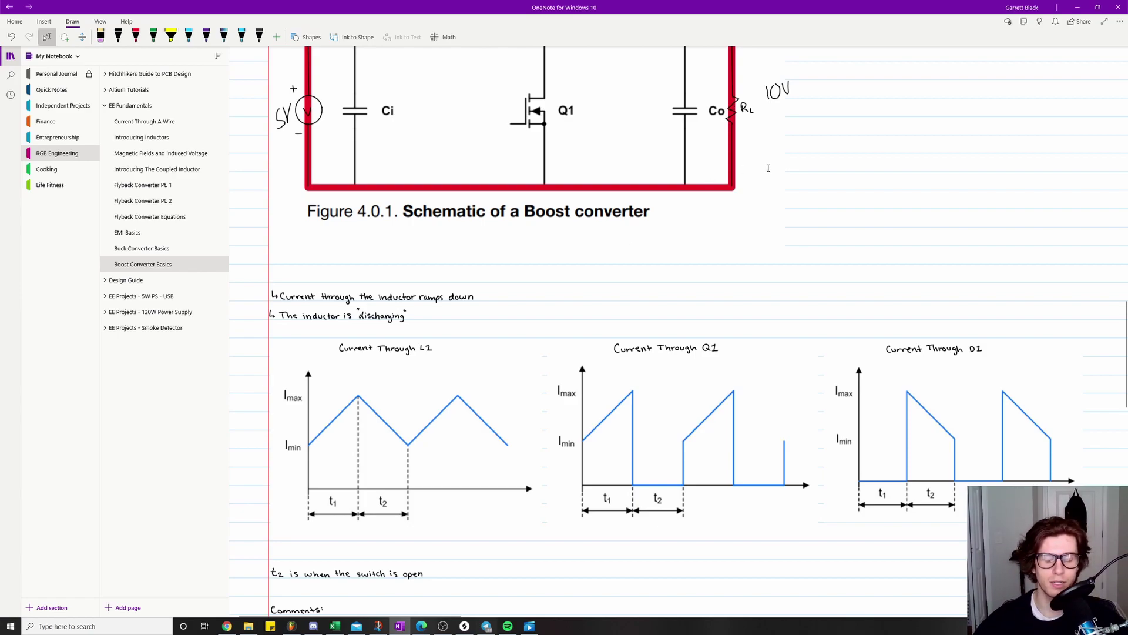
pyautogui.scroll(-3, 475, 335)
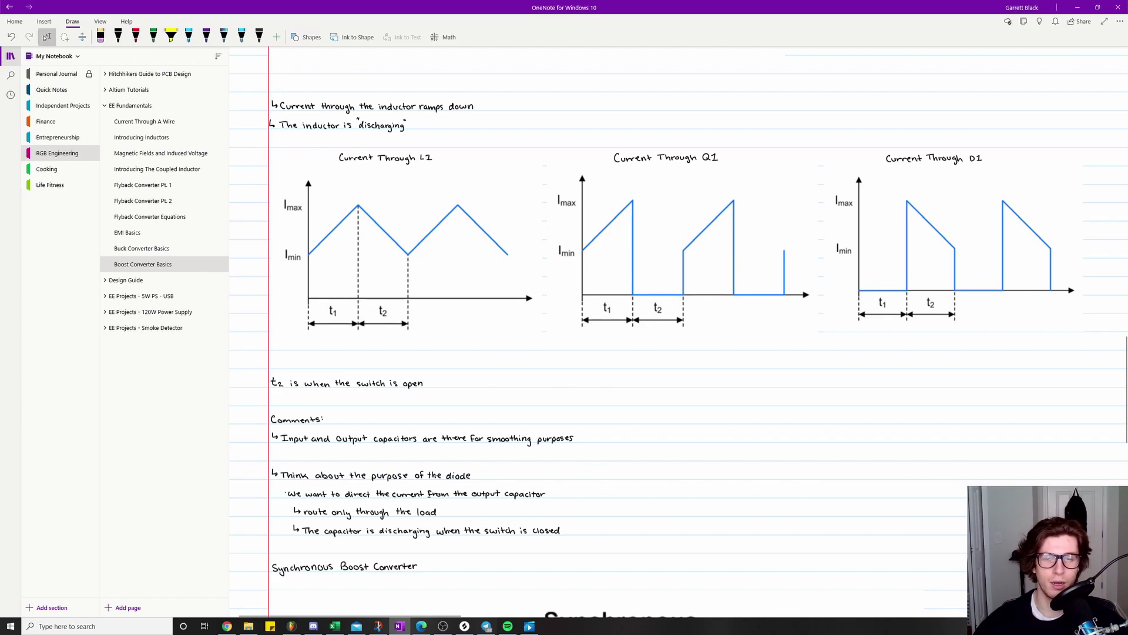
pyautogui.scroll(2, 353, 498)
pyautogui.scroll(-2, 293, 475)
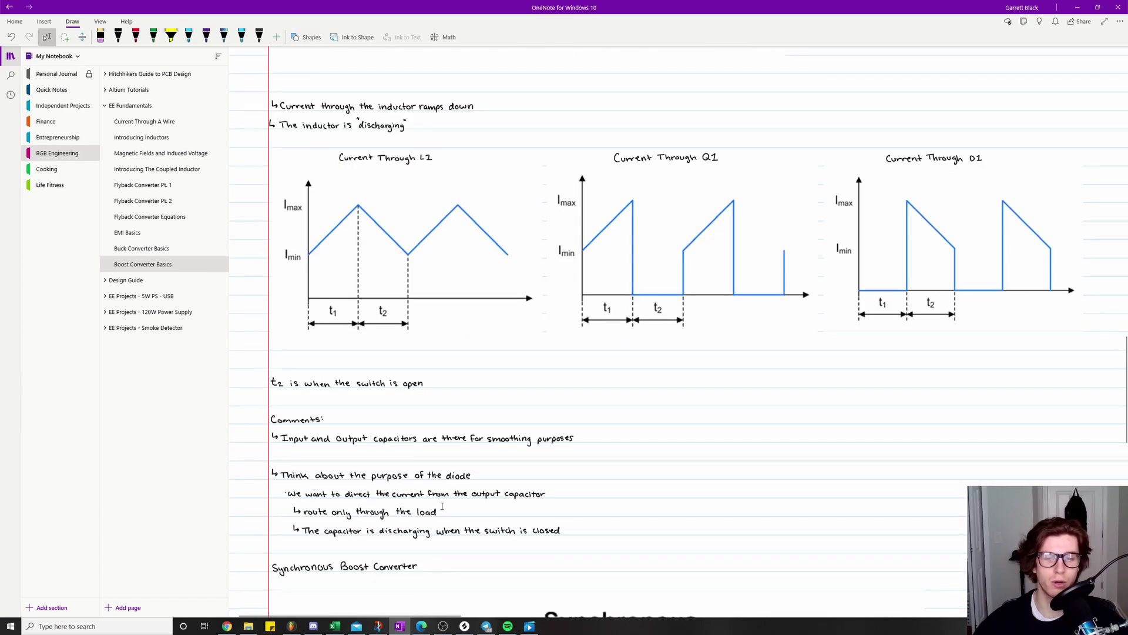
pyautogui.scroll(2, 487, 496)
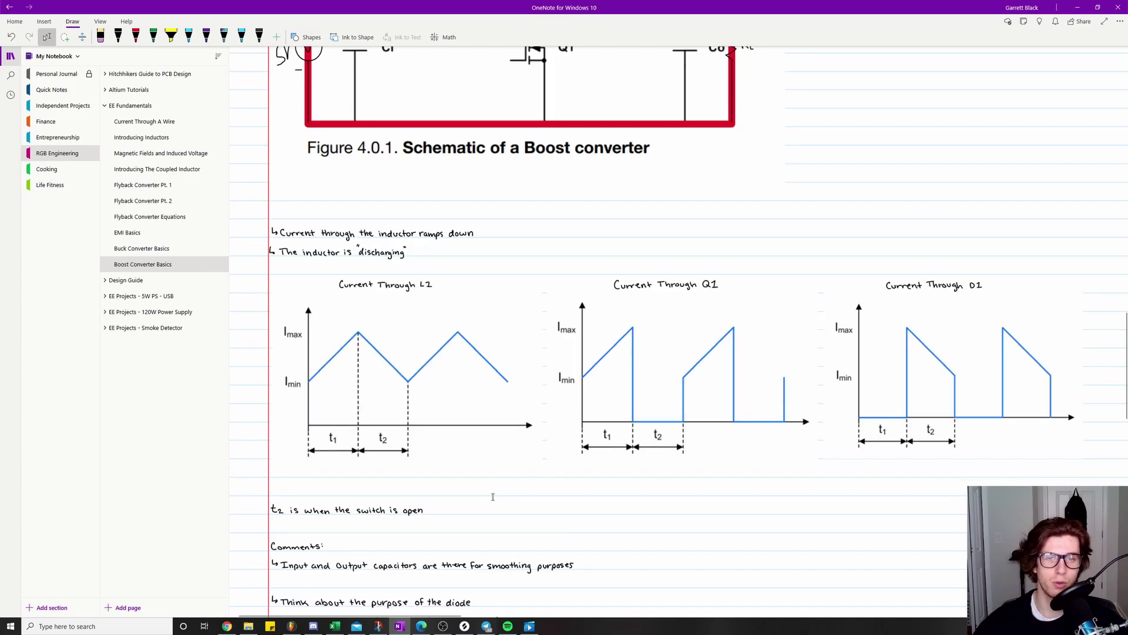
pyautogui.scroll(4, 493, 496)
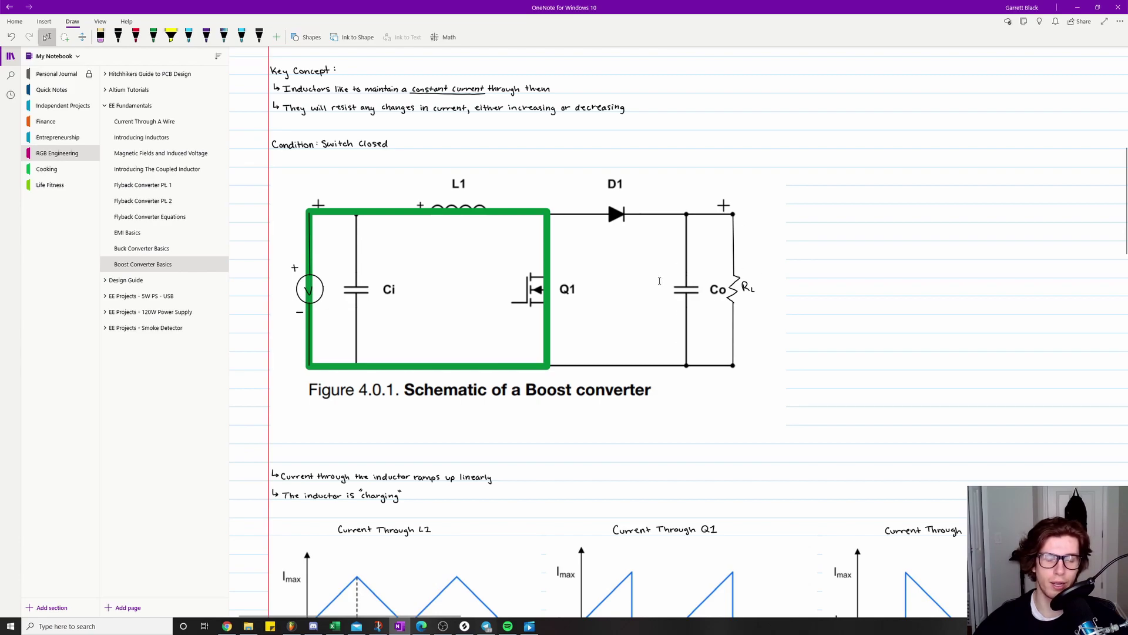
# Trace a green current path past D1 beside Q1, then a red arrow from Co through the load RL
pyautogui.scroll(-2, 619, 264)
pyautogui.scroll(2, 616, 264)
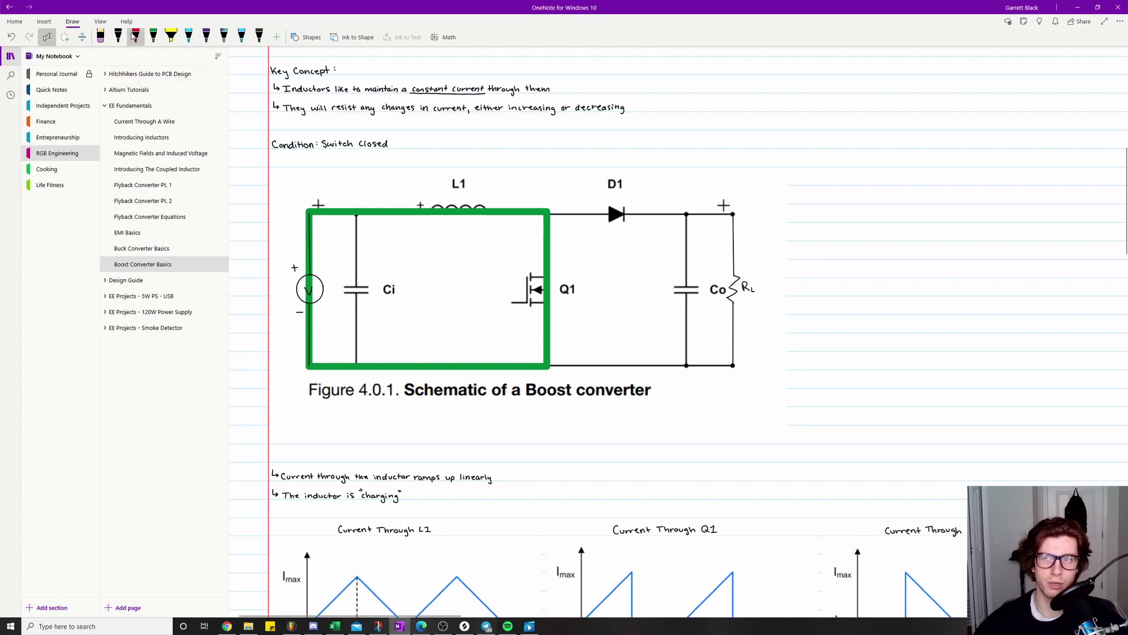
pyautogui.click(155, 37)
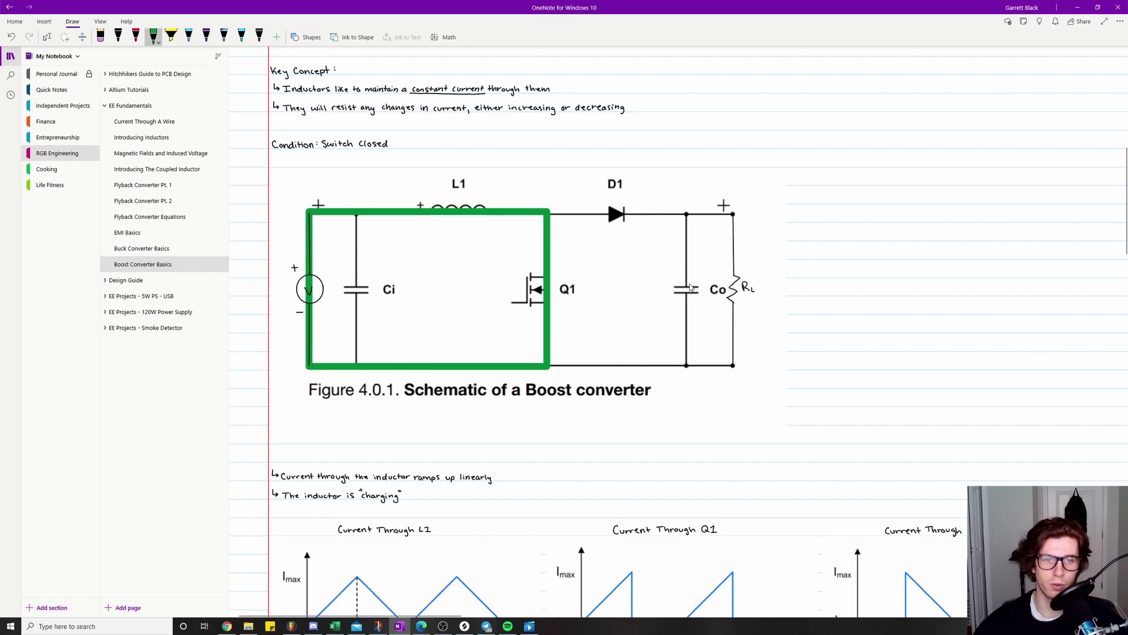
pyautogui.moveTo(592, 204)
pyautogui.mouseDown()
pyautogui.moveTo(556, 251)
pyautogui.moveTo(556, 360)
pyautogui.moveTo(561, 352)
pyautogui.mouseUp()
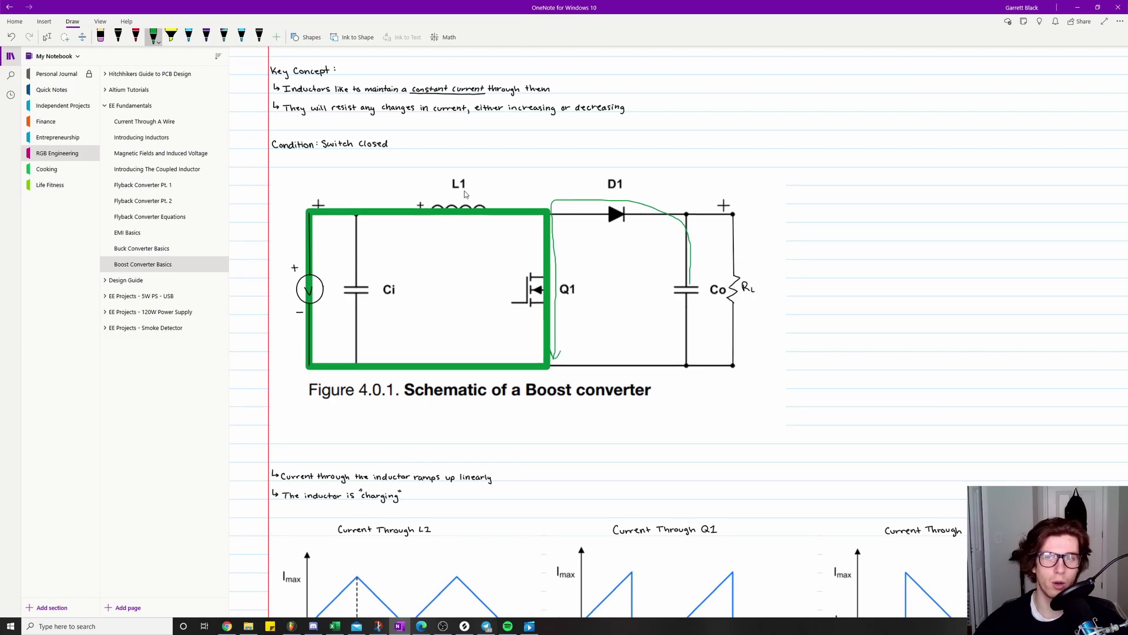
pyautogui.click(135, 37)
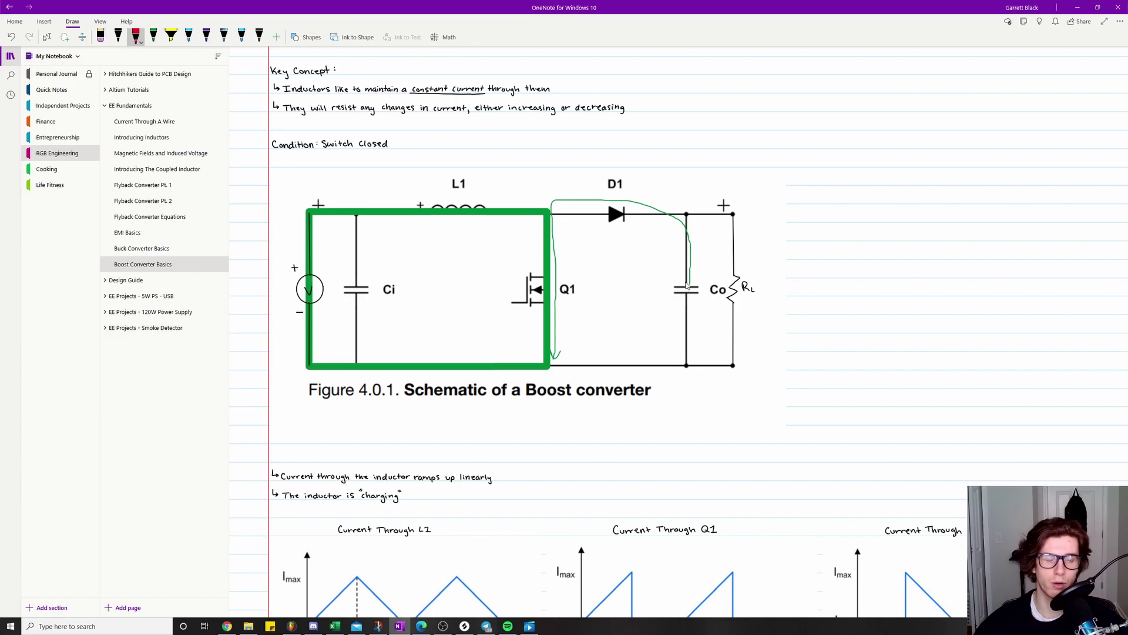
pyautogui.moveTo(686, 285)
pyautogui.mouseDown()
pyautogui.moveTo(689, 242)
pyautogui.moveTo(729, 211)
pyautogui.moveTo(727, 265)
pyautogui.moveTo(745, 262)
pyautogui.mouseUp()
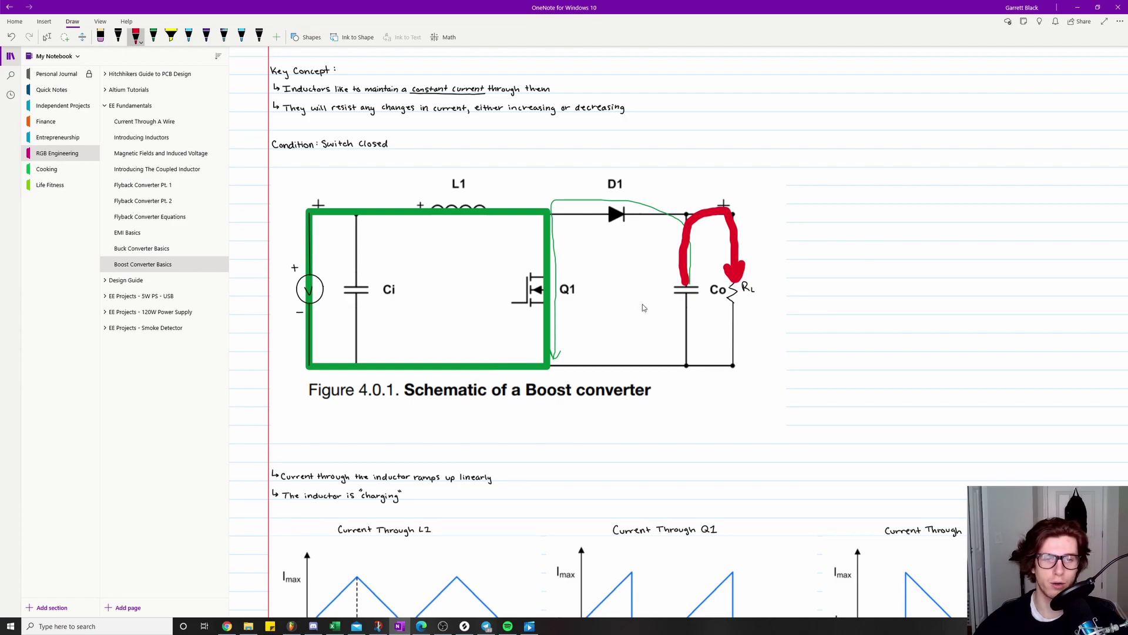
pyautogui.scroll(-3, 594, 253)
pyautogui.scroll(-6, 535, 247)
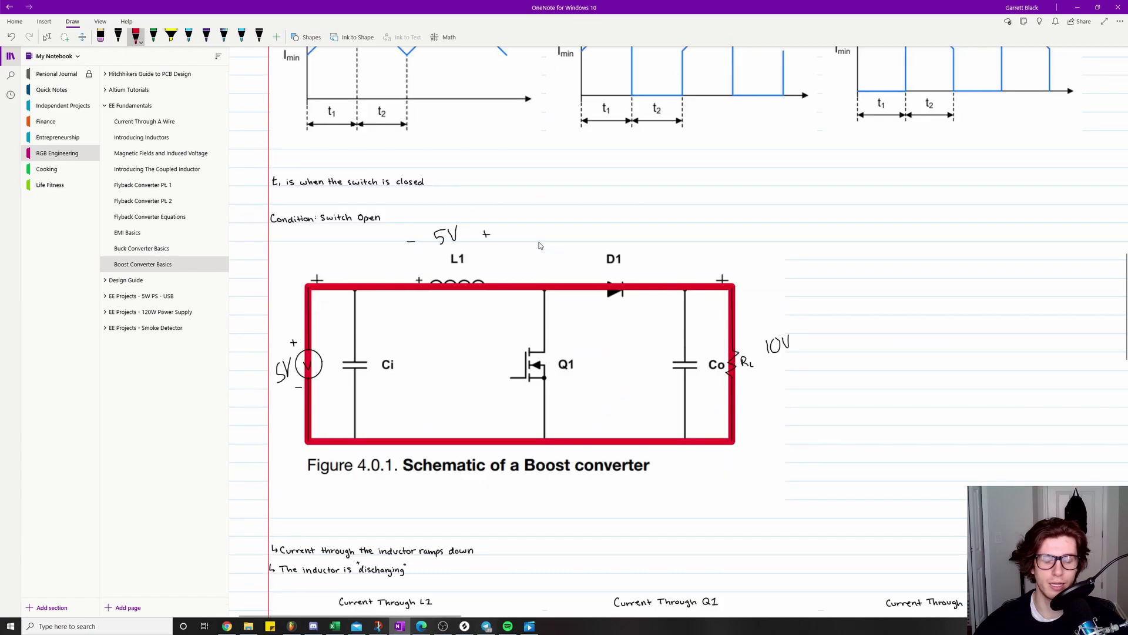
pyautogui.scroll(-4, 539, 246)
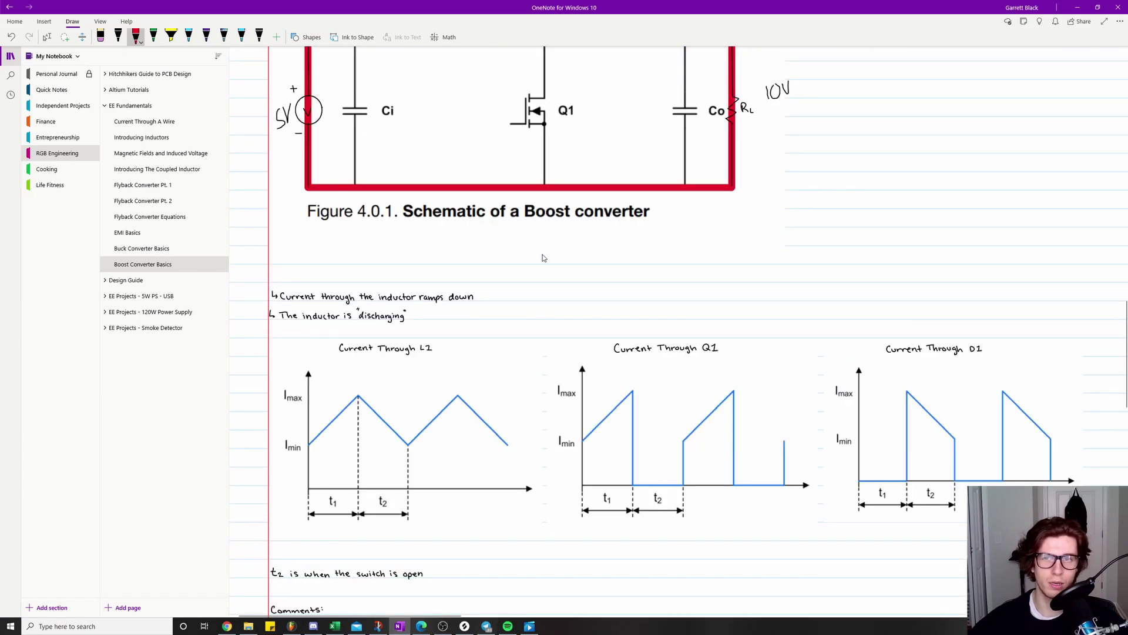
pyautogui.scroll(-6, 543, 257)
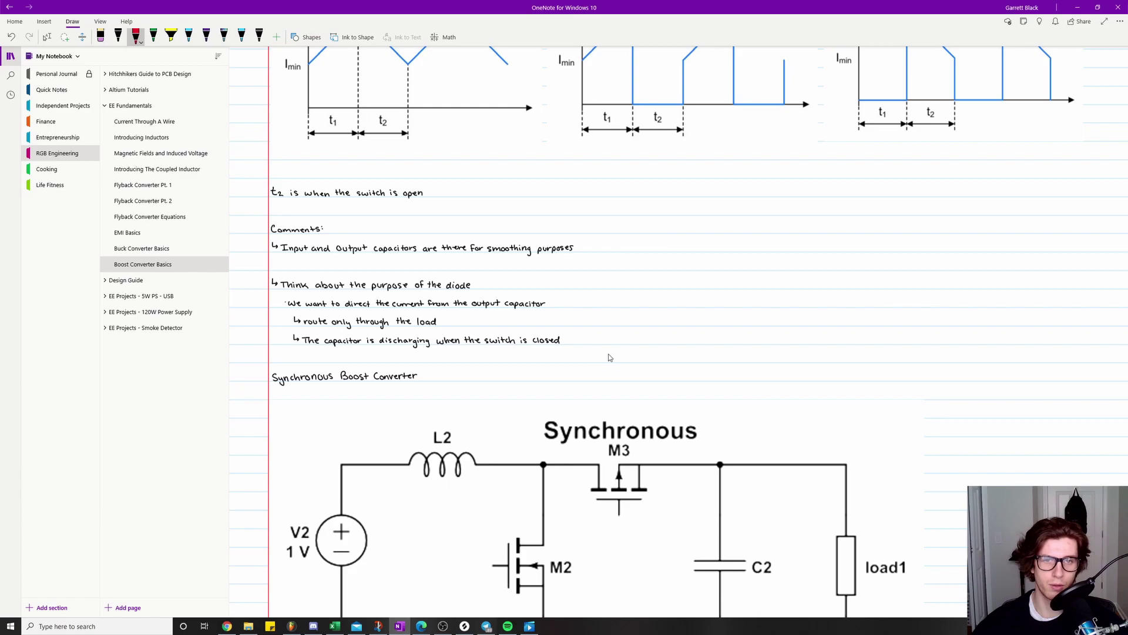
pyautogui.scroll(10, 602, 354)
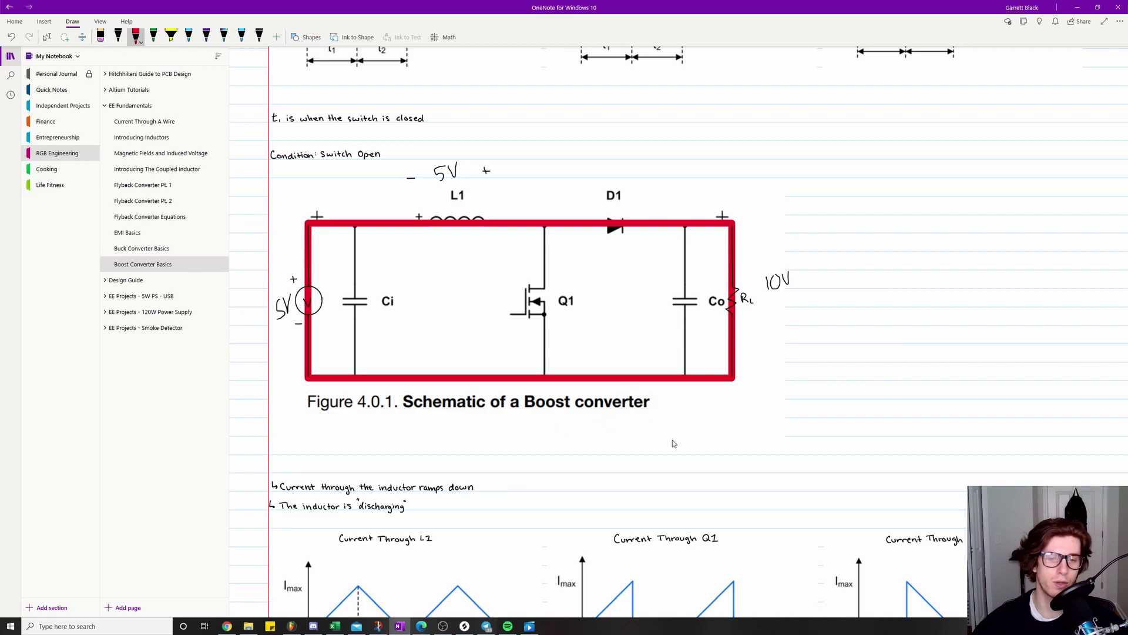
pyautogui.scroll(10, 598, 406)
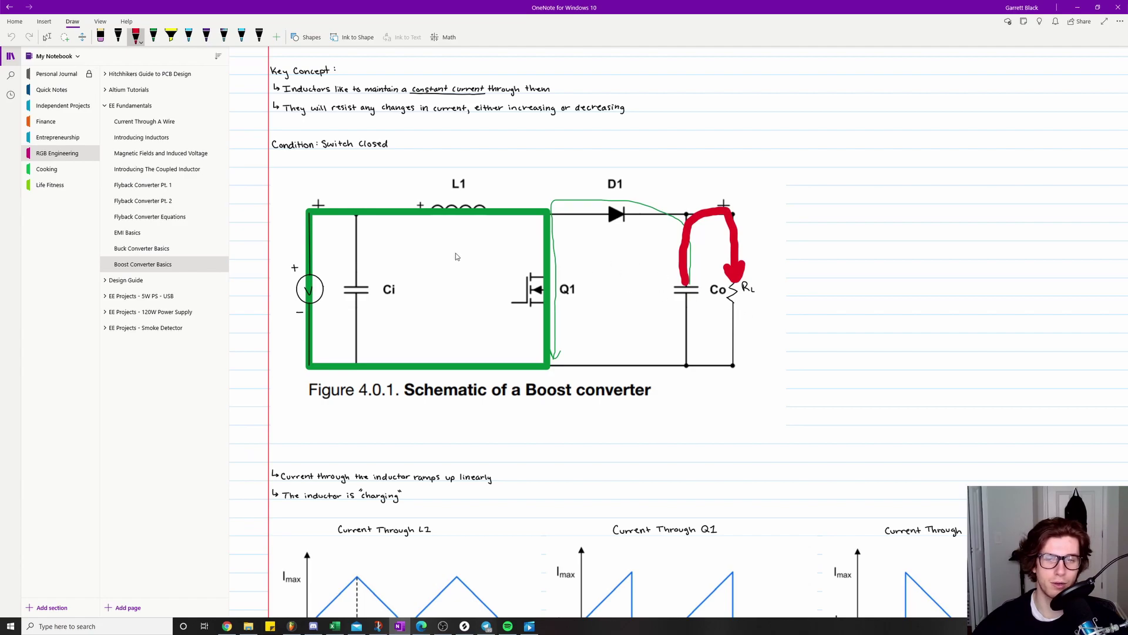
pyautogui.scroll(-3, 456, 256)
pyautogui.scroll(-20, 456, 256)
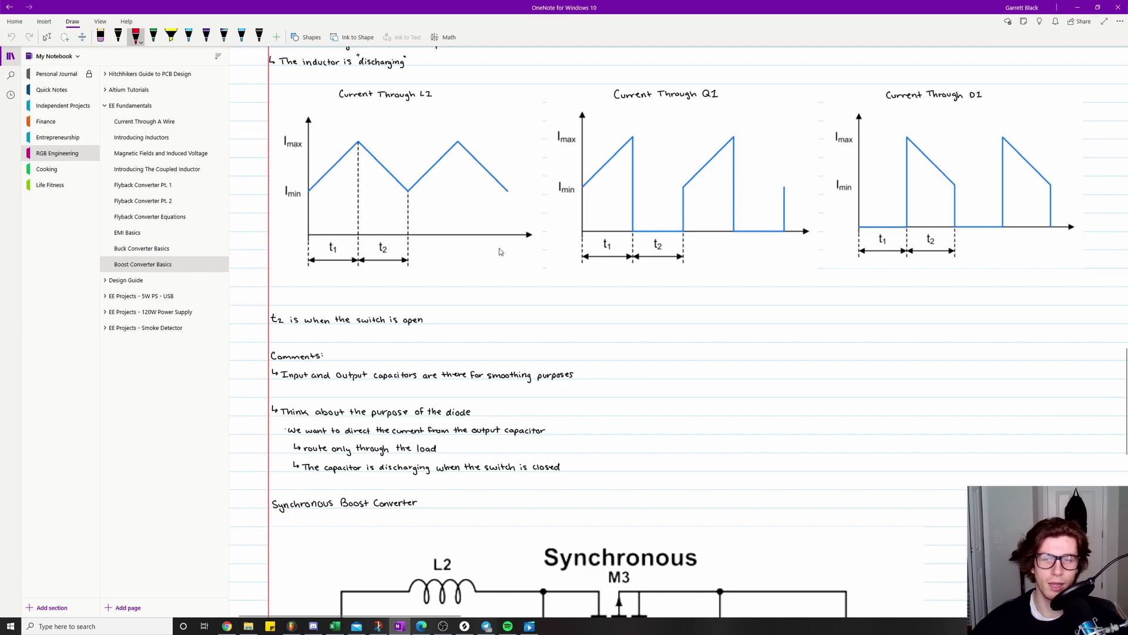
# Scroll down to the synchronous boost schematic and the note on replacing diode D1 with a MOSFET
pyautogui.scroll(-3, 500, 252)
pyautogui.scroll(-2, 499, 251)
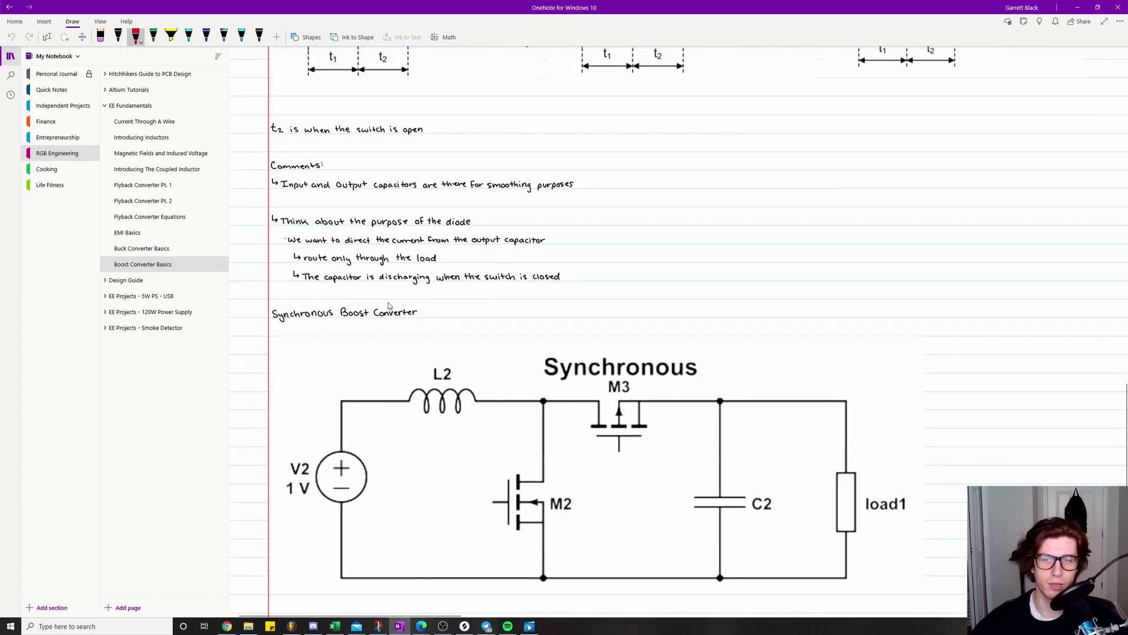
pyautogui.scroll(-2, 379, 300)
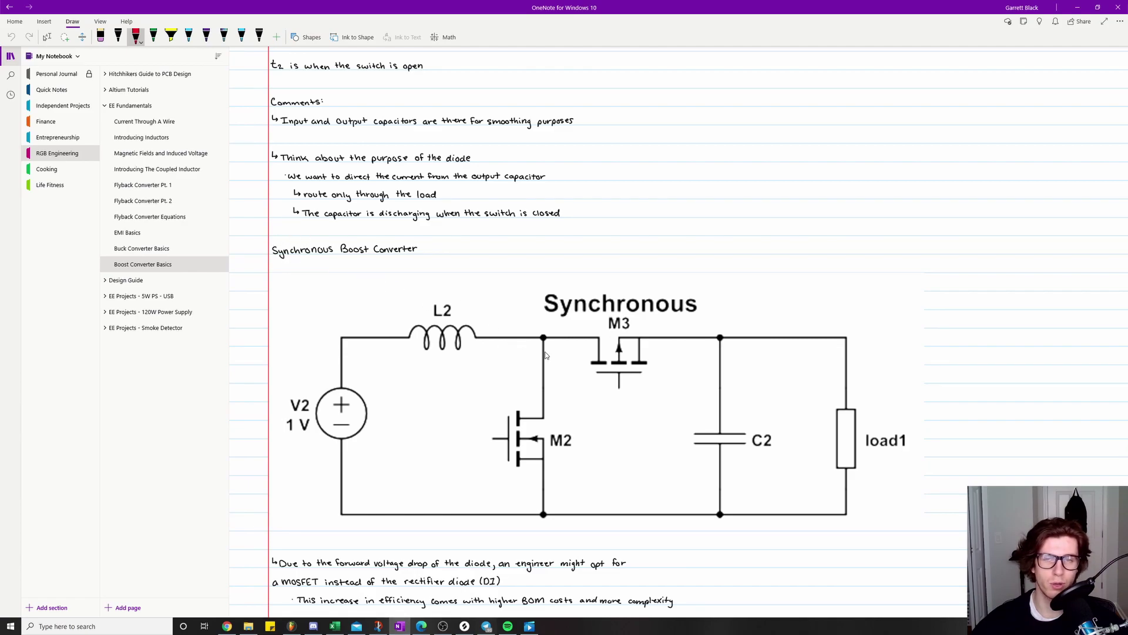
pyautogui.scroll(10, 420, 296)
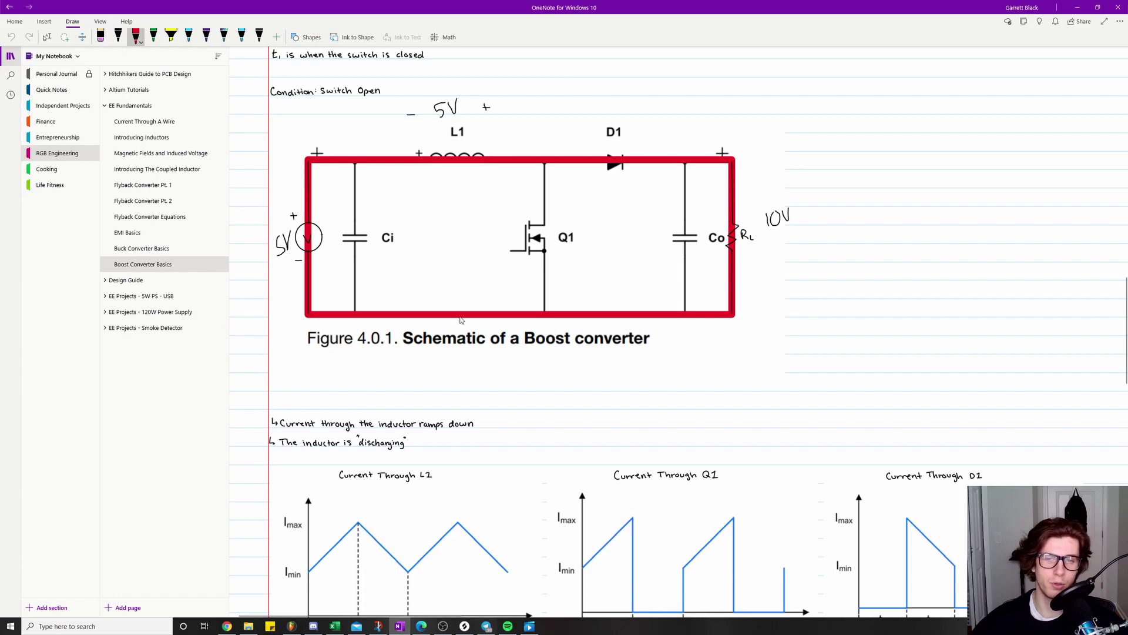
pyautogui.scroll(2, 424, 294)
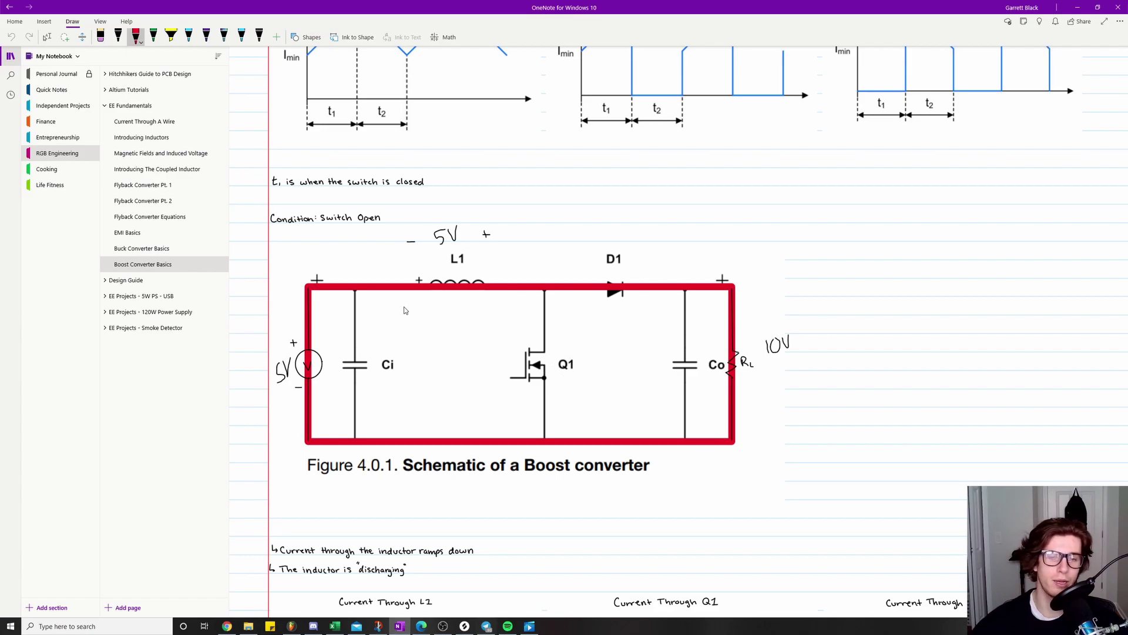
pyautogui.scroll(-2, 410, 307)
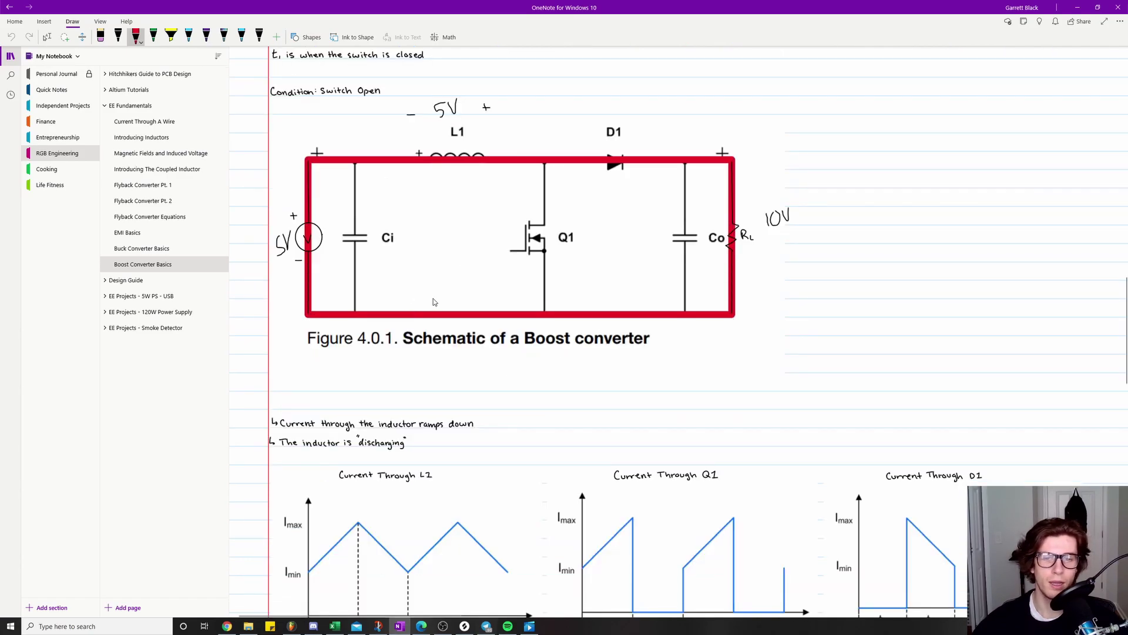
pyautogui.scroll(-10, 414, 304)
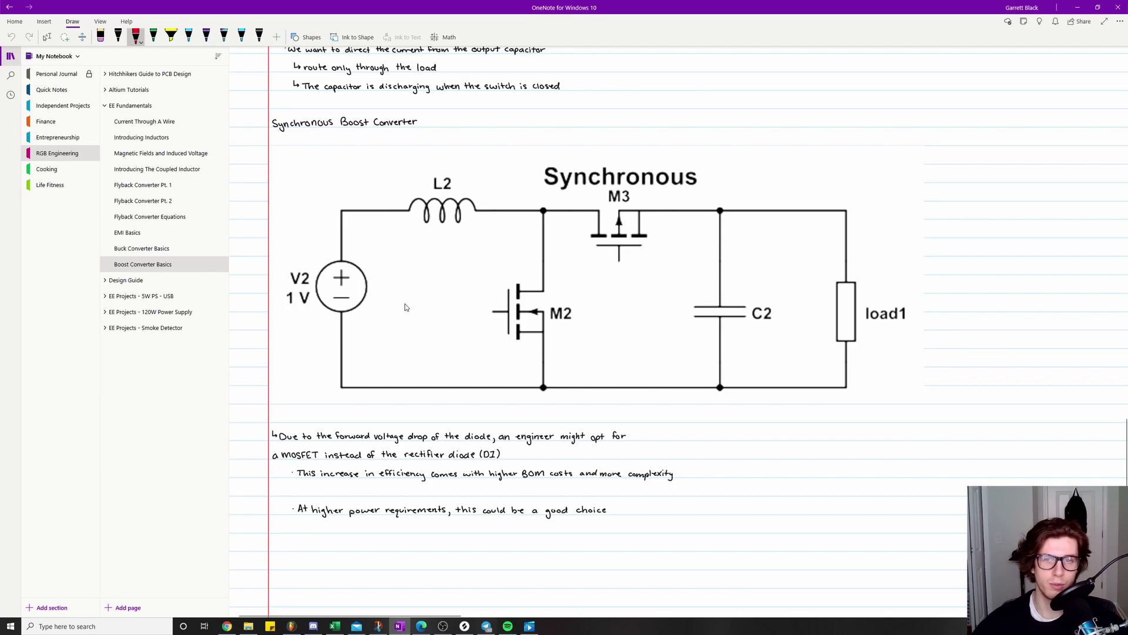
pyautogui.scroll(3, 410, 304)
pyautogui.scroll(-1, 471, 313)
pyautogui.scroll(4, 580, 434)
pyautogui.scroll(-4, 520, 424)
pyautogui.scroll(1, 614, 423)
pyautogui.scroll(10, 627, 449)
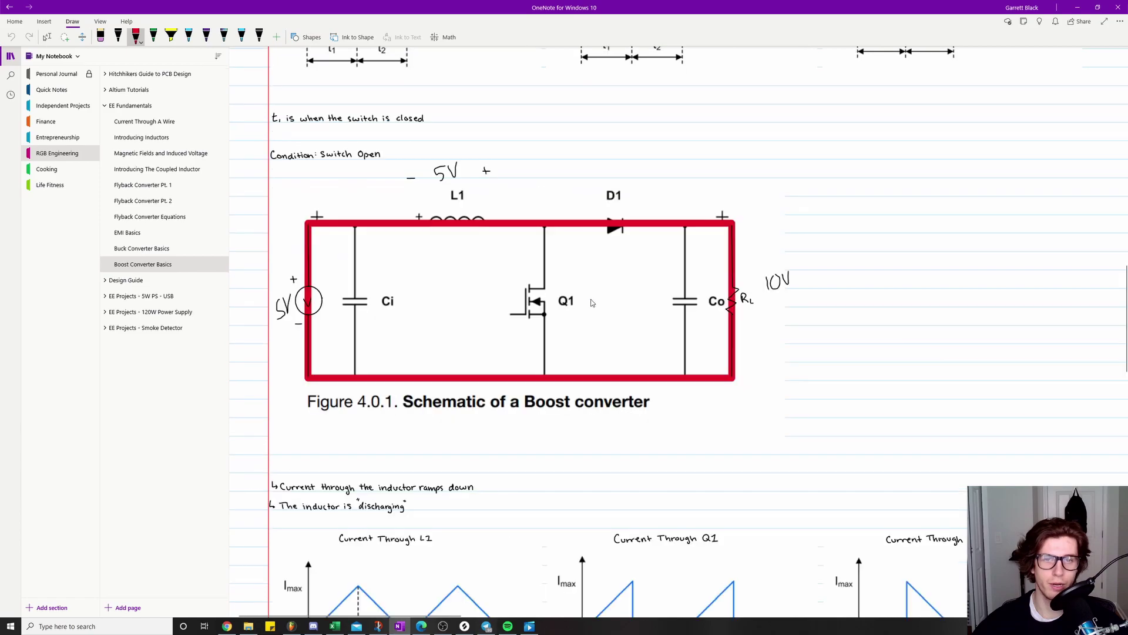
pyautogui.scroll(-11, 615, 282)
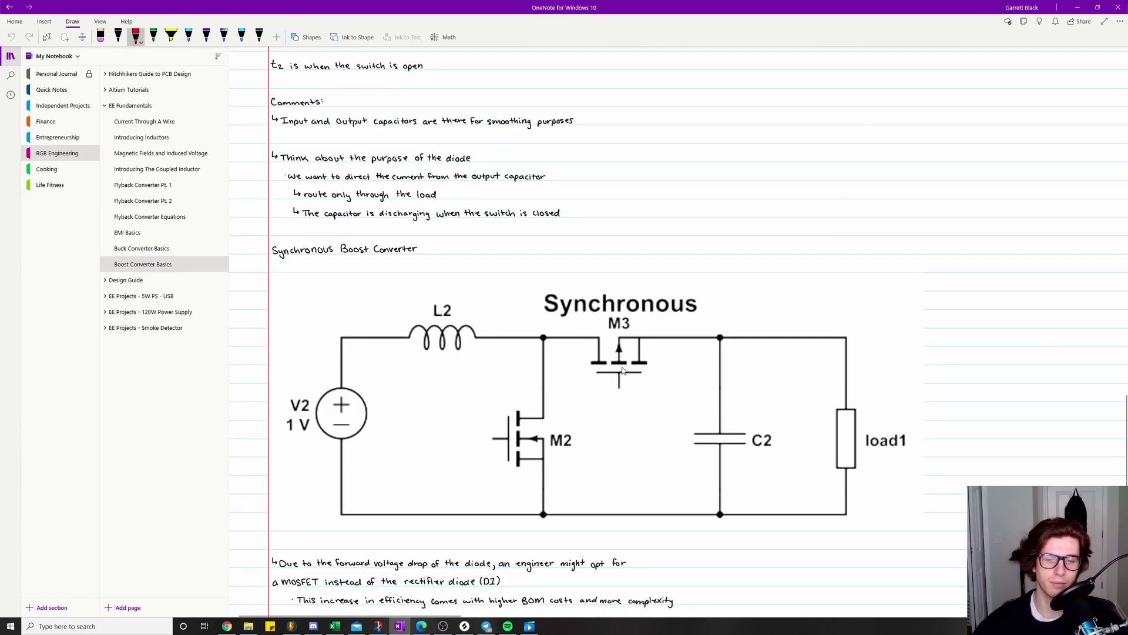
pyautogui.scroll(-3, 623, 370)
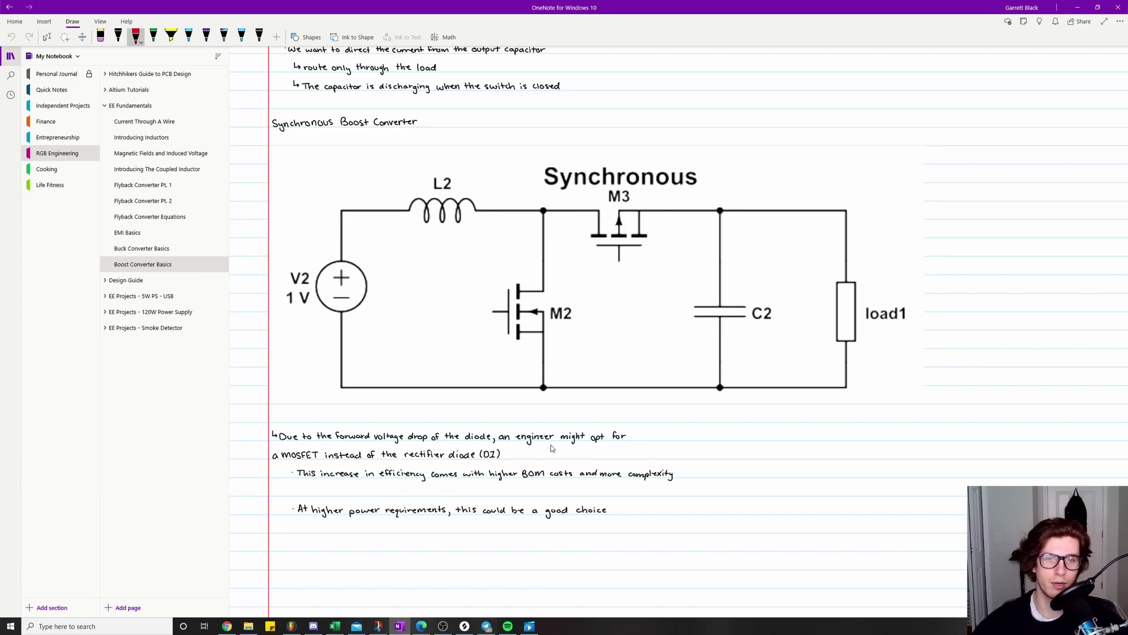
pyautogui.scroll(3, 551, 445)
pyautogui.scroll(15, 572, 375)
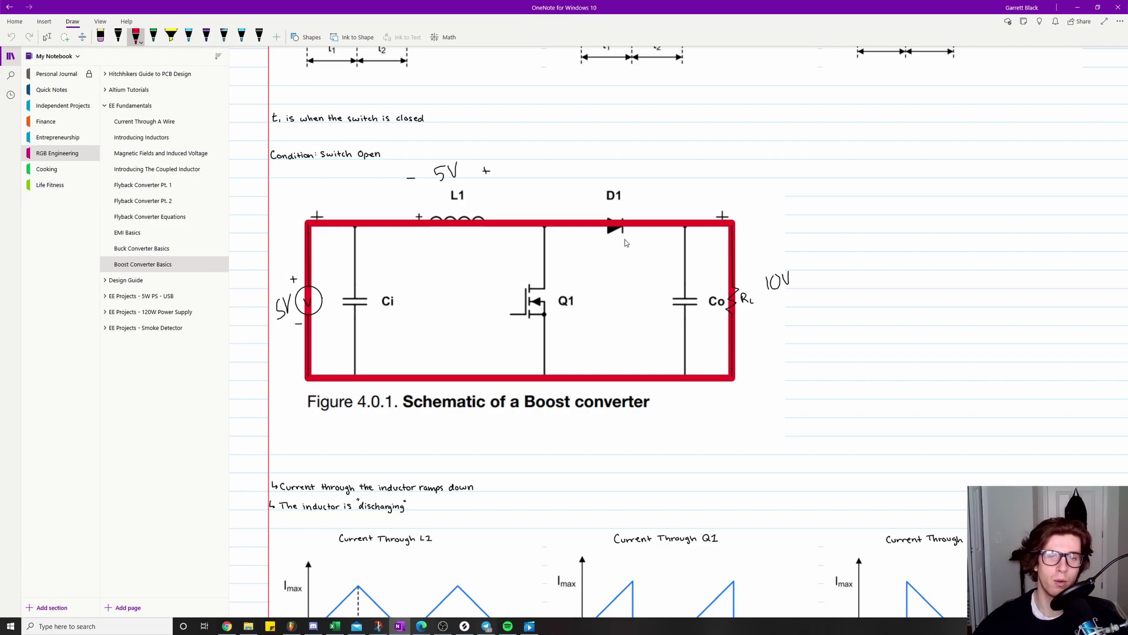
pyautogui.scroll(-2, 611, 235)
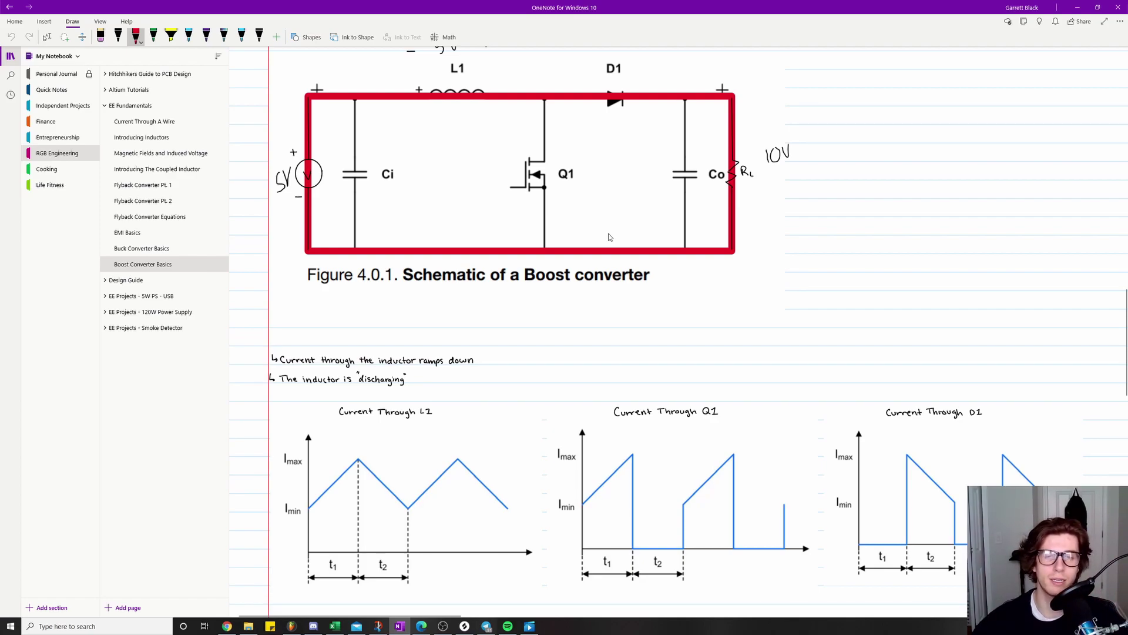
pyautogui.scroll(1, 644, 247)
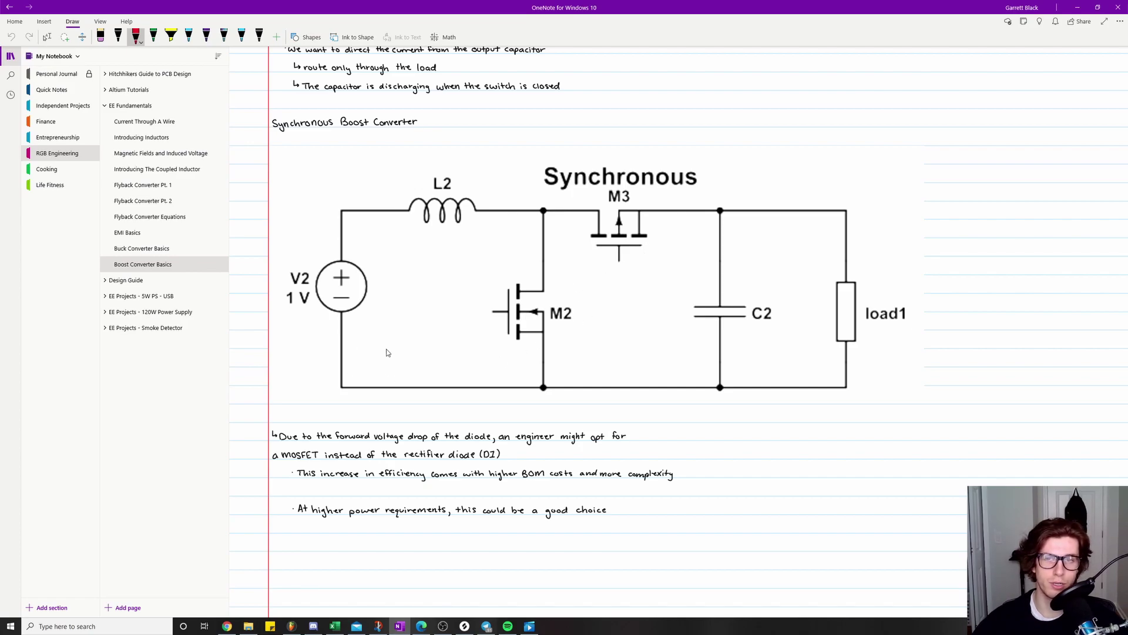
pyautogui.scroll(10, 387, 350)
pyautogui.scroll(5, 435, 306)
pyautogui.scroll(-3, 470, 381)
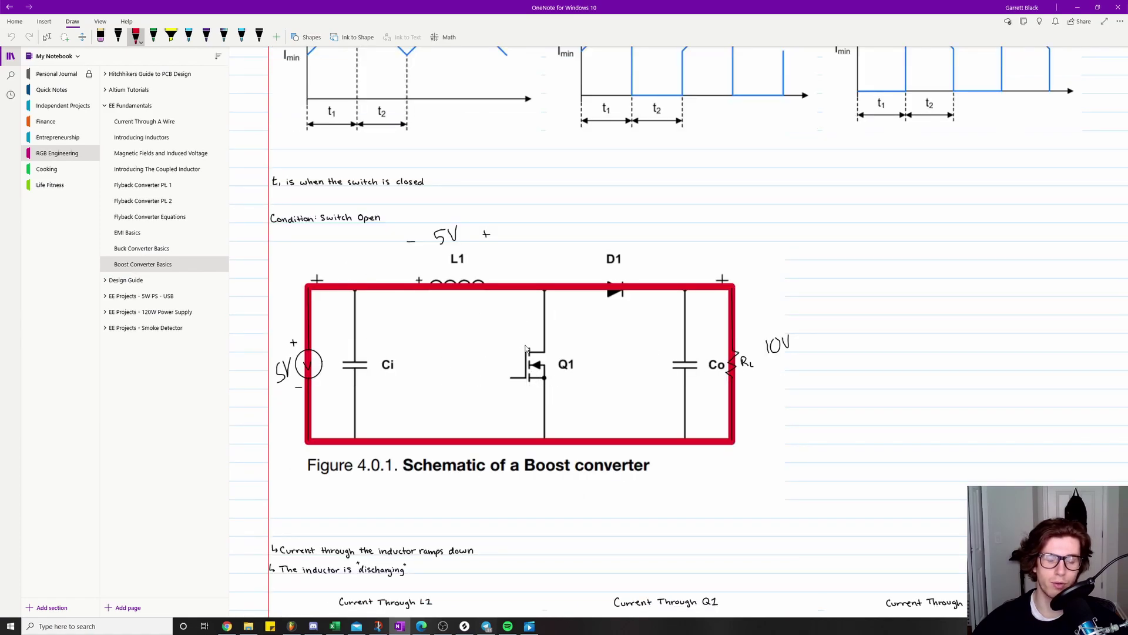
pyautogui.scroll(-3, 484, 333)
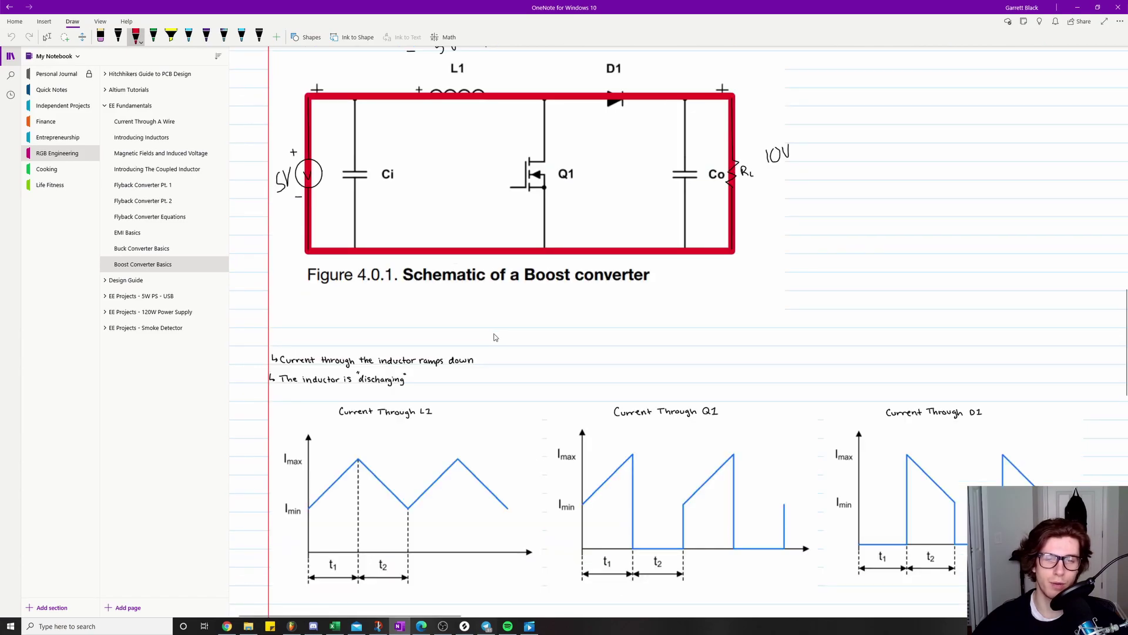
pyautogui.scroll(-8, 495, 336)
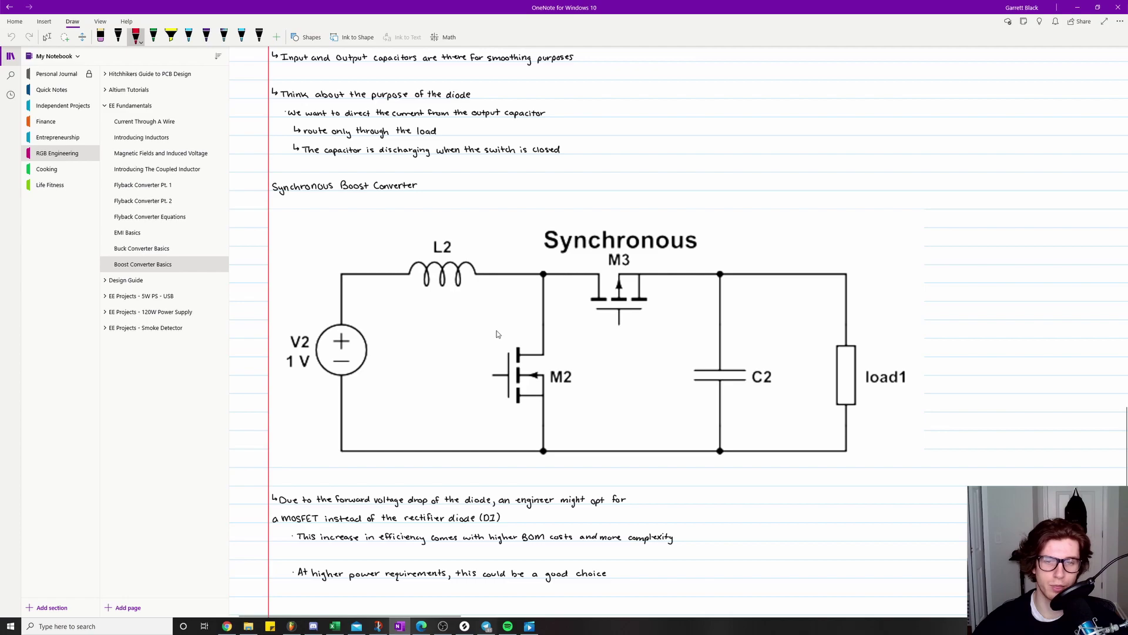
pyautogui.scroll(-2, 496, 334)
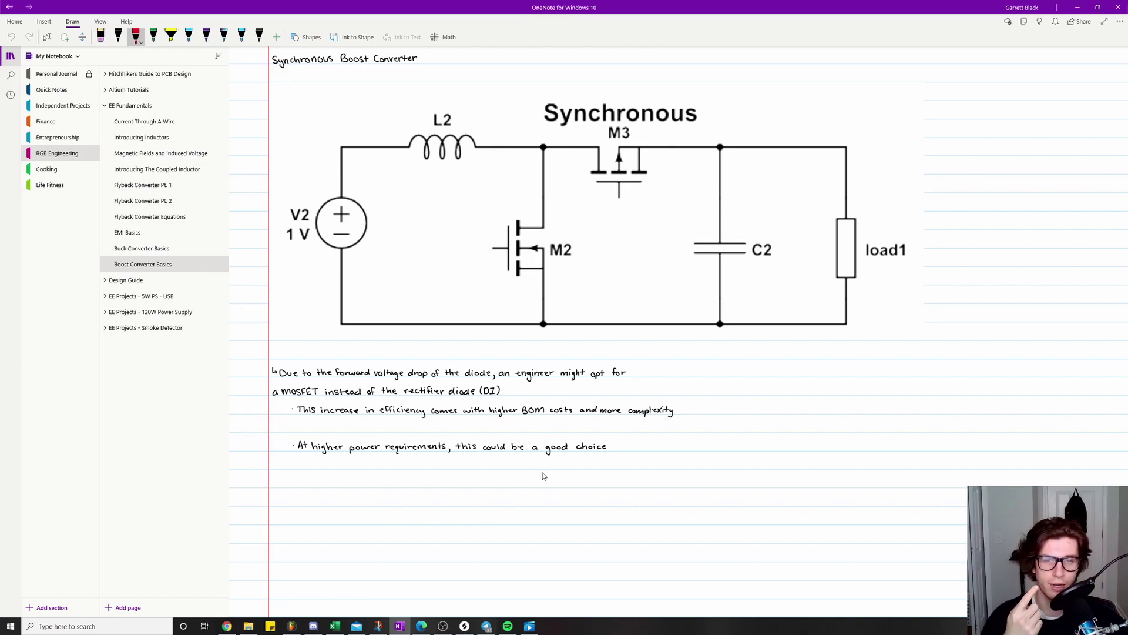
pyautogui.scroll(4, 642, 384)
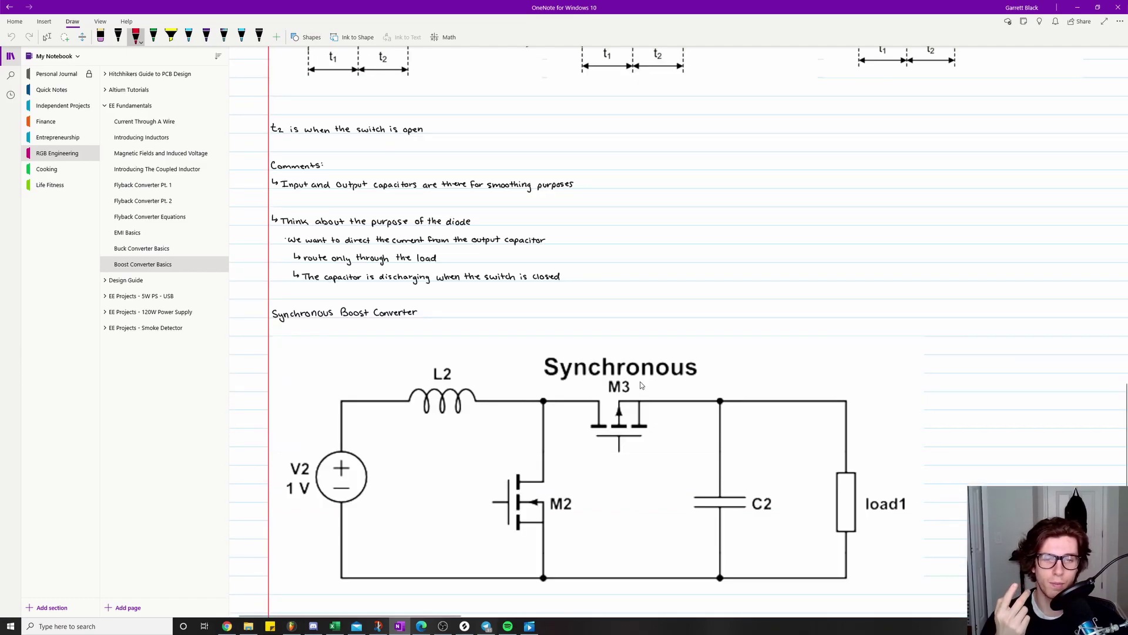
pyautogui.scroll(-2, 641, 385)
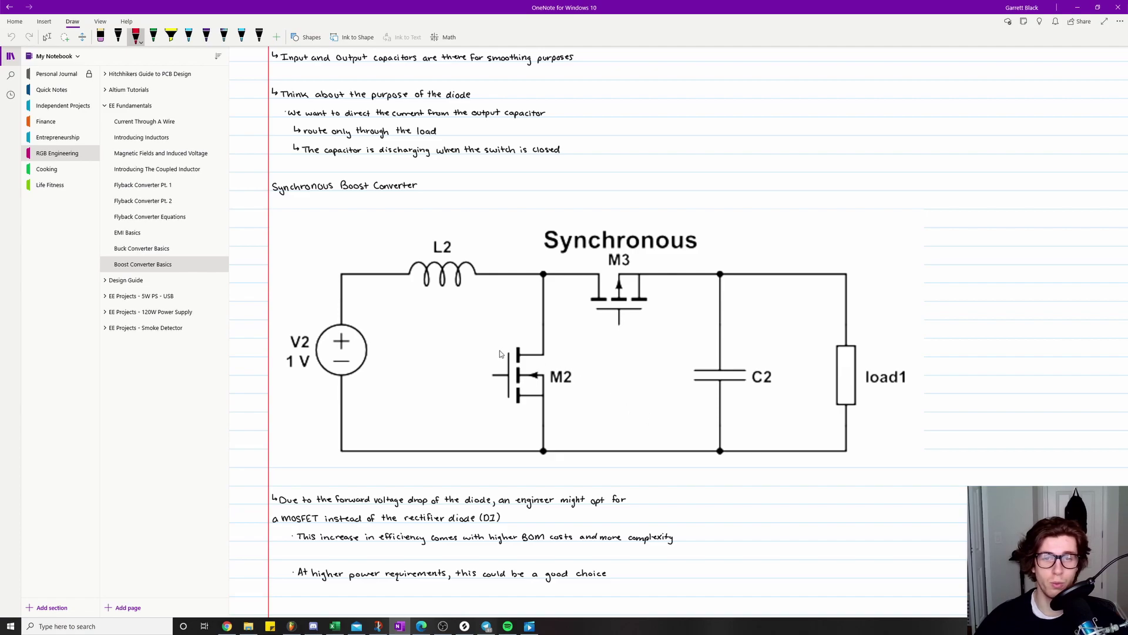
pyautogui.scroll(-1, 499, 350)
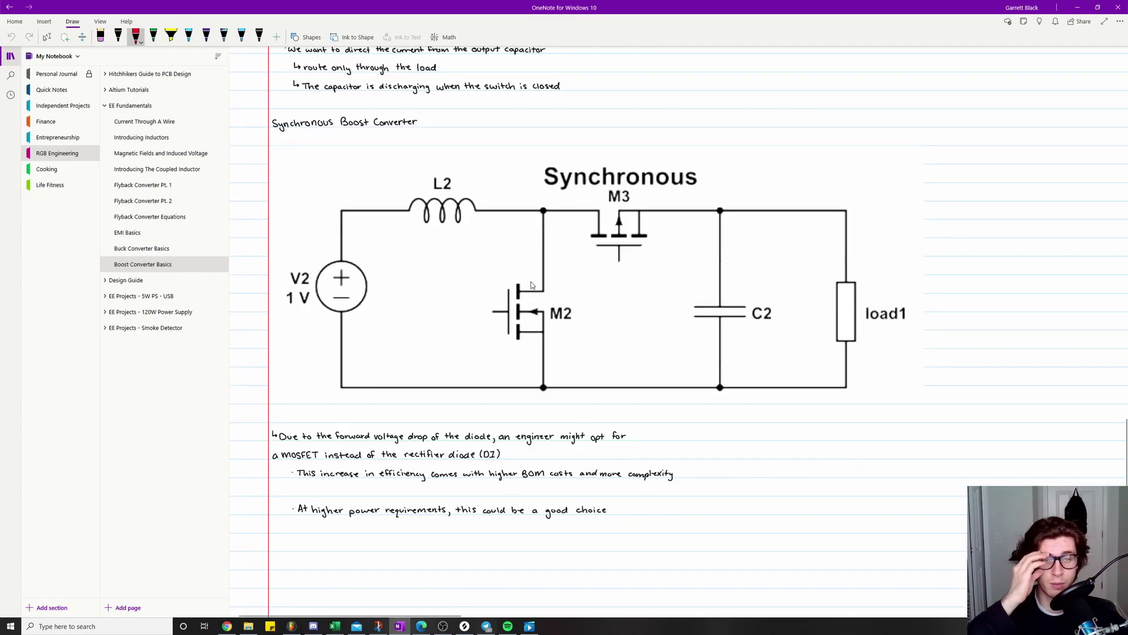